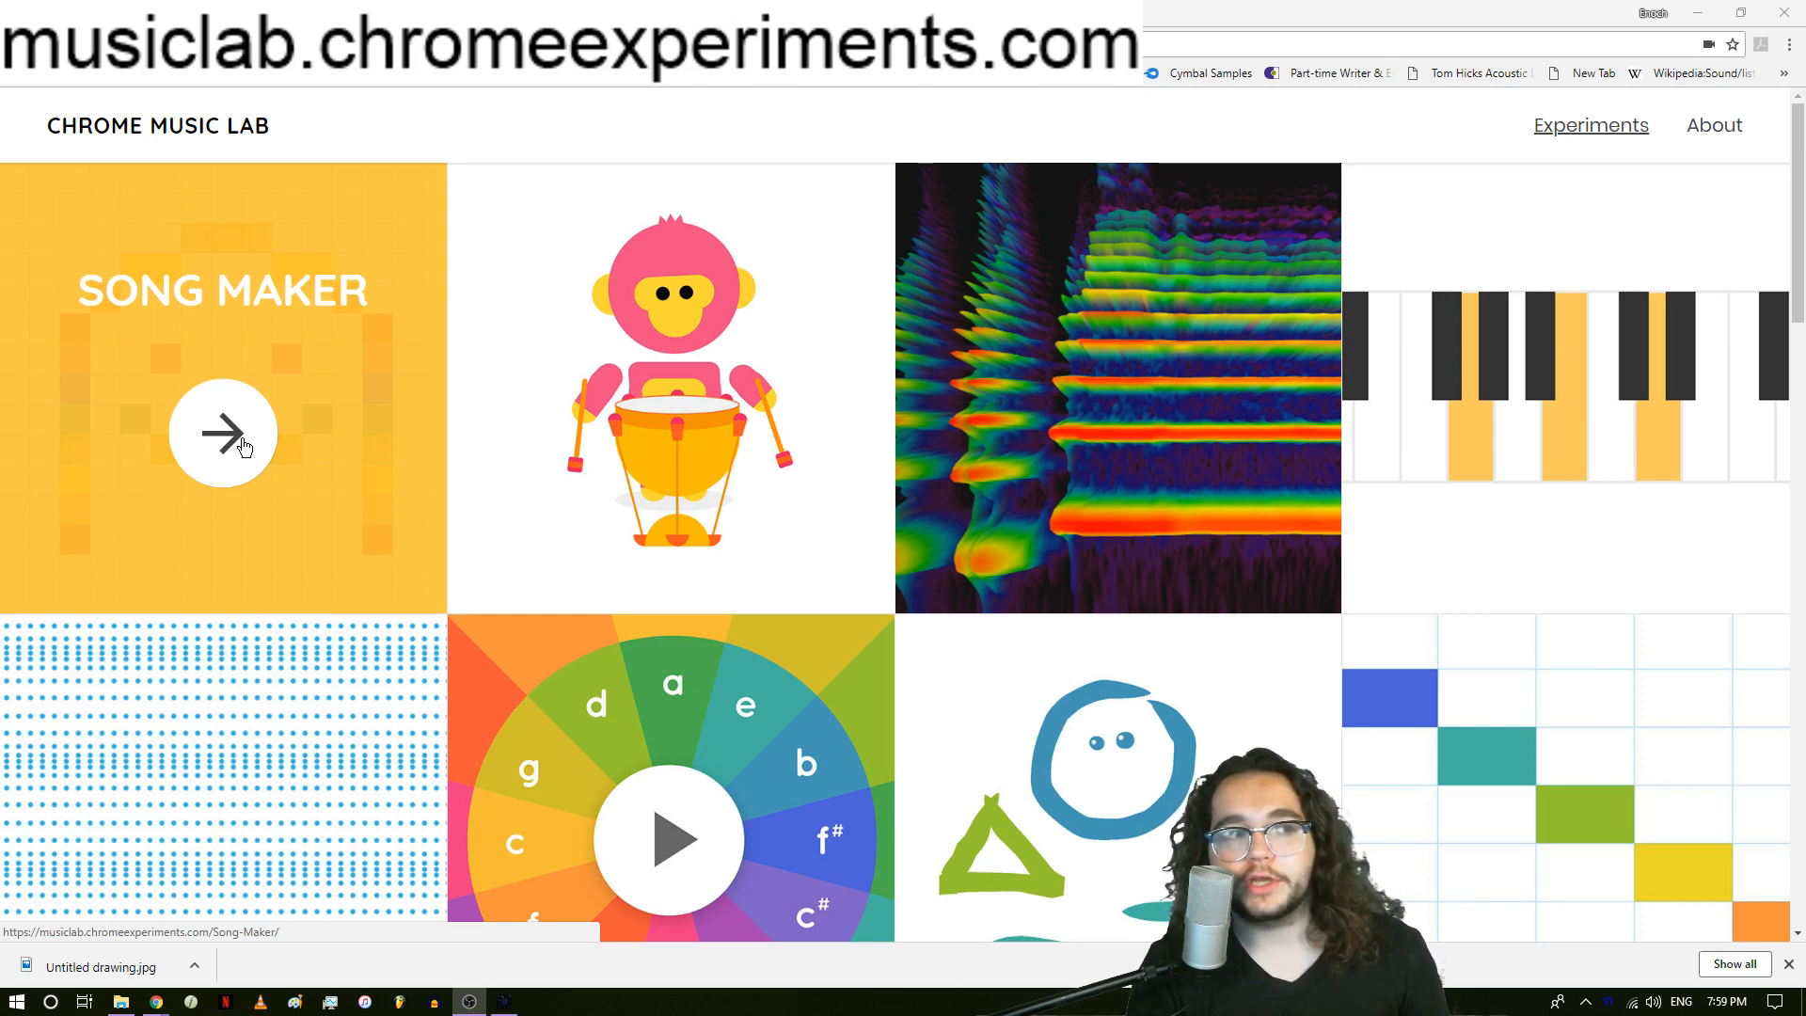
Open the Song Maker experiment and set its beats to split into 4.
{"action": "left_click", "coordinate": [242, 442]}
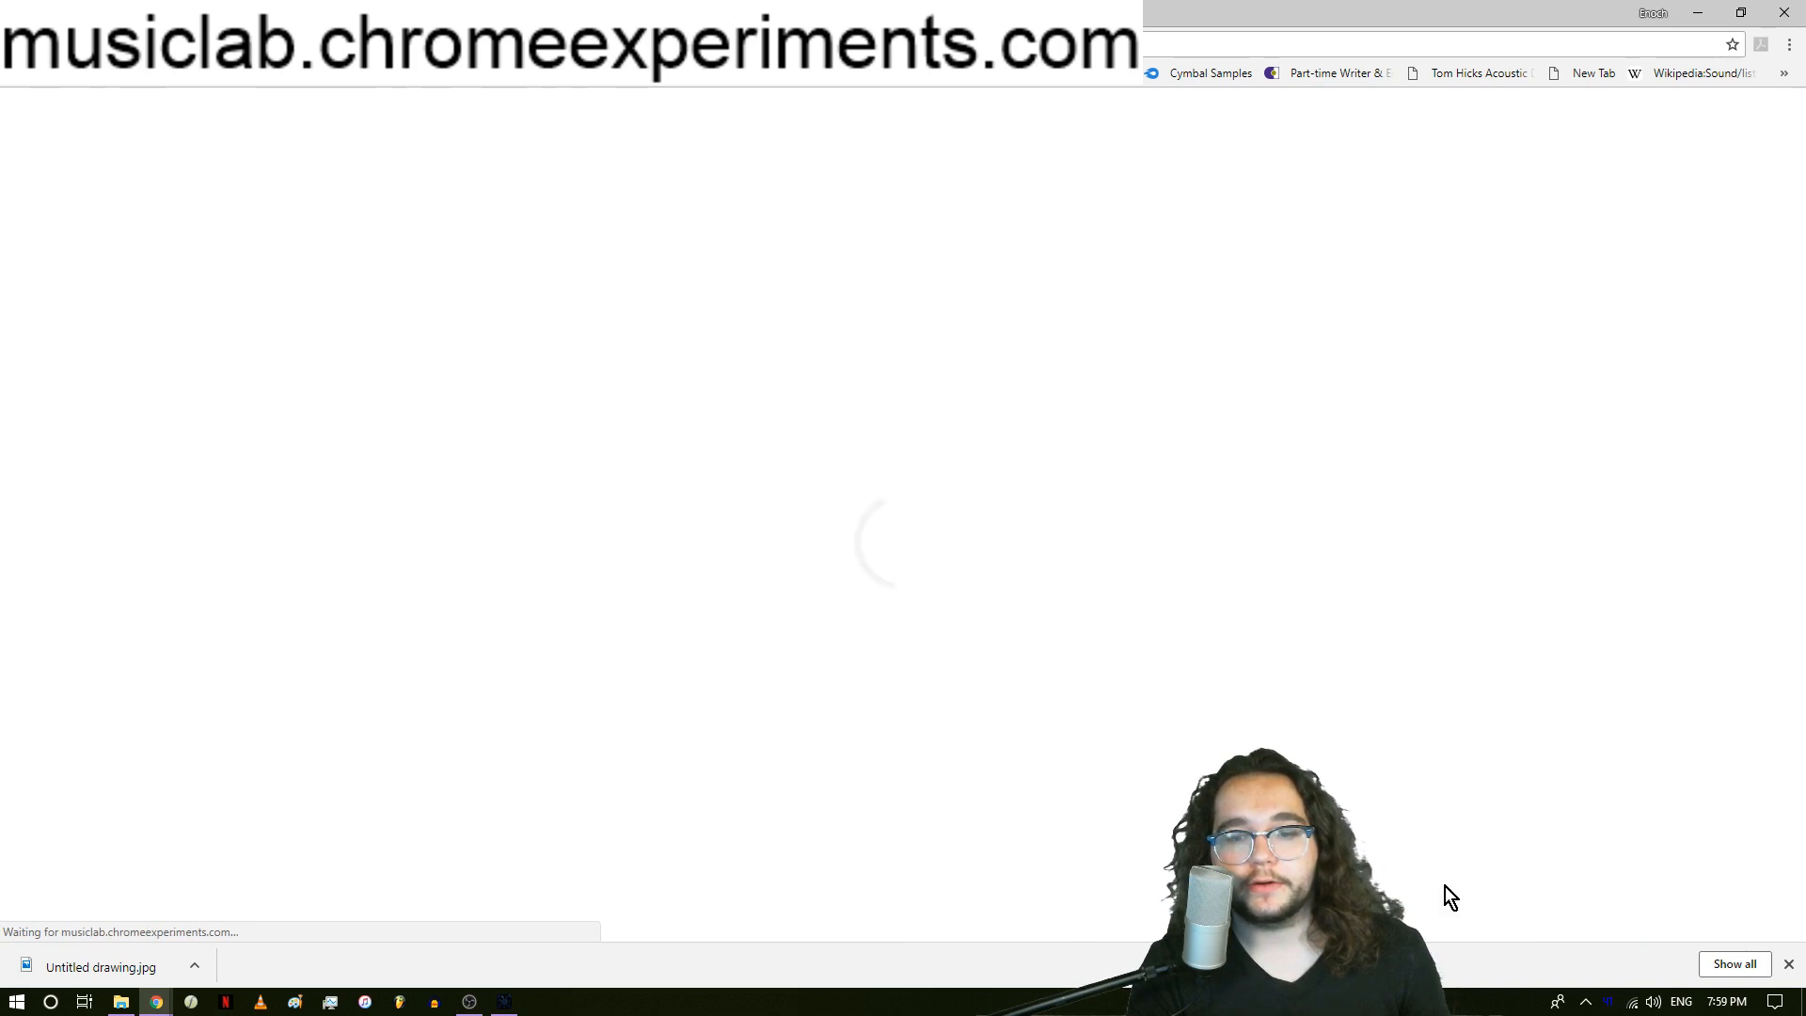
{"action": "left_click", "coordinate": [1789, 964]}
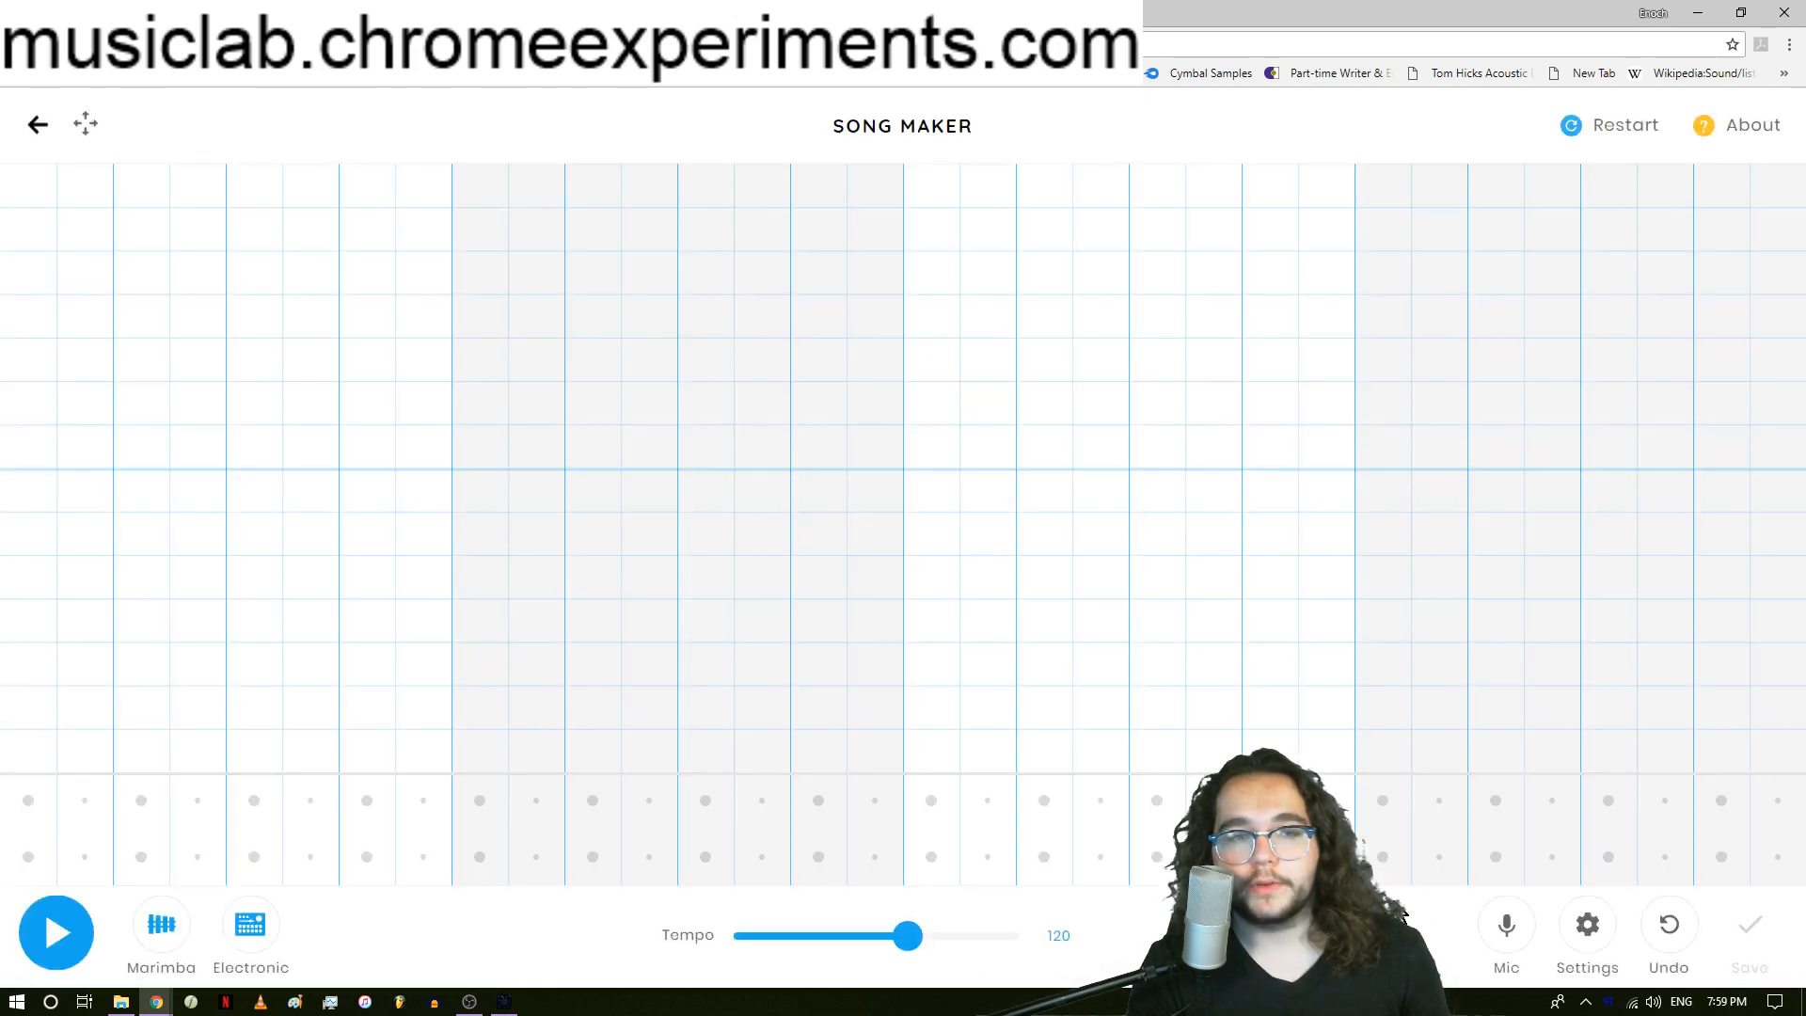
{"action": "left_click", "coordinate": [1588, 936]}
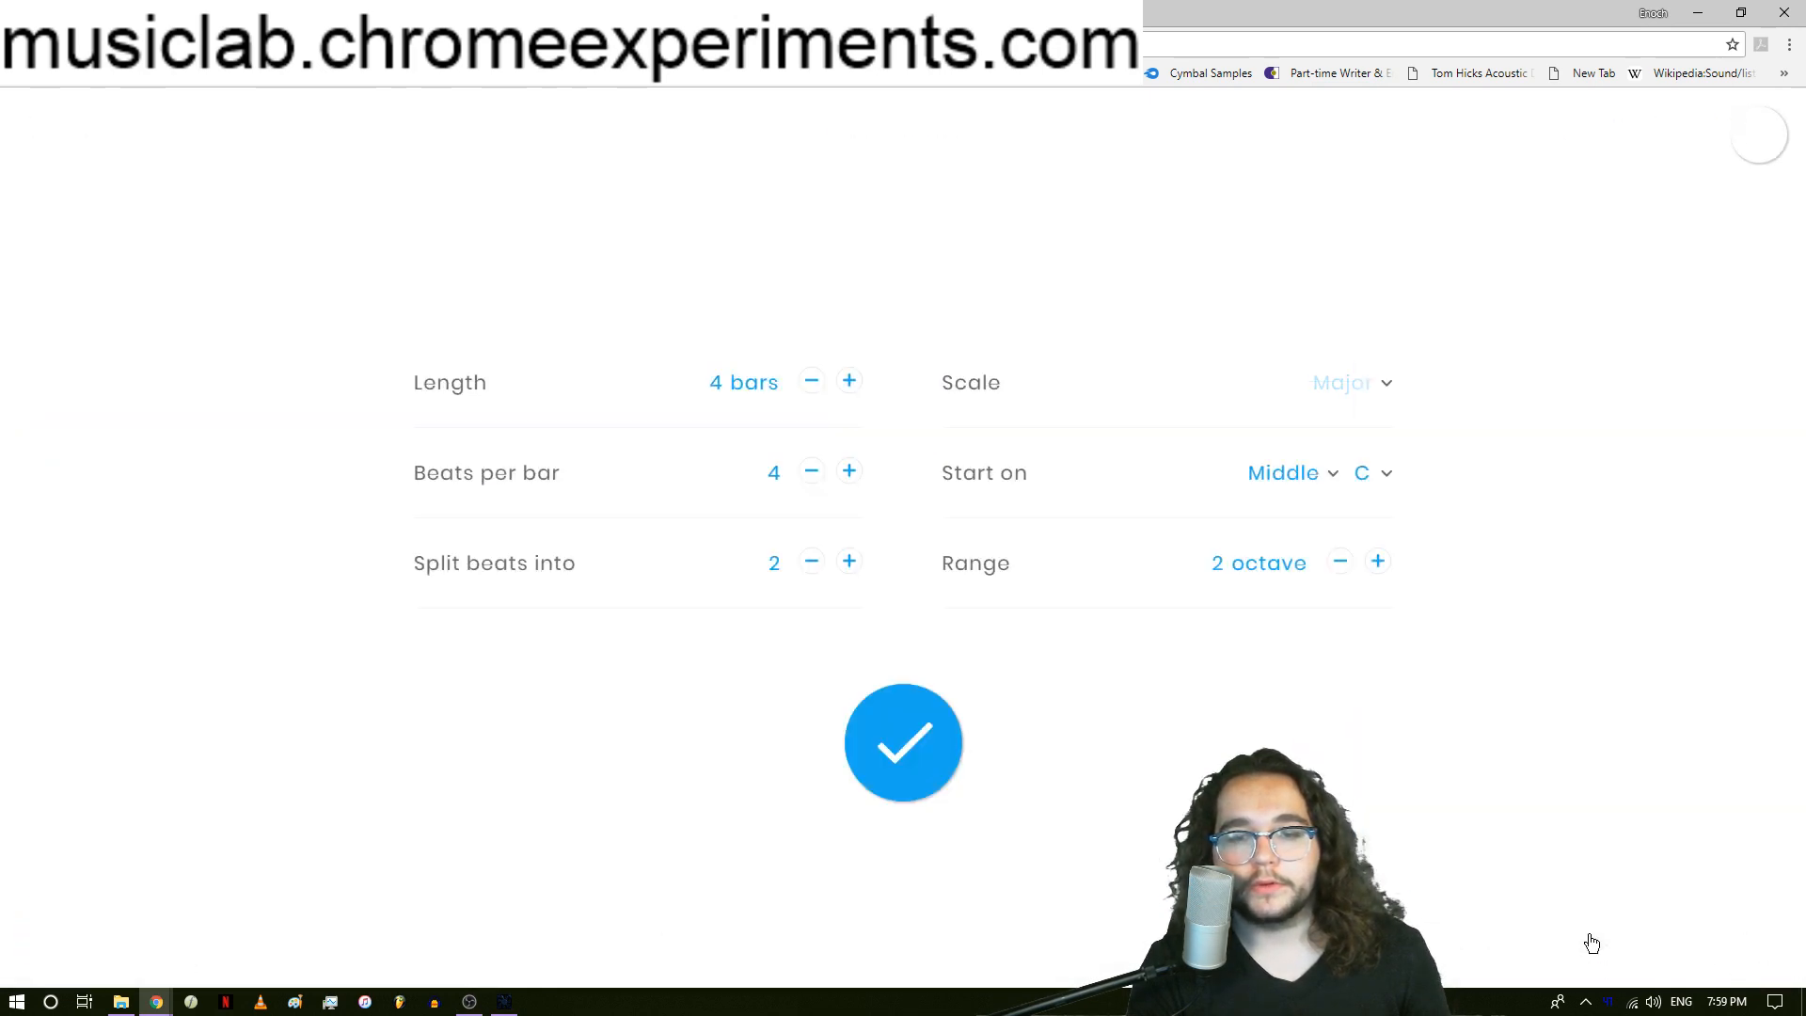
{"action": "double_click", "coordinate": [850, 562]}
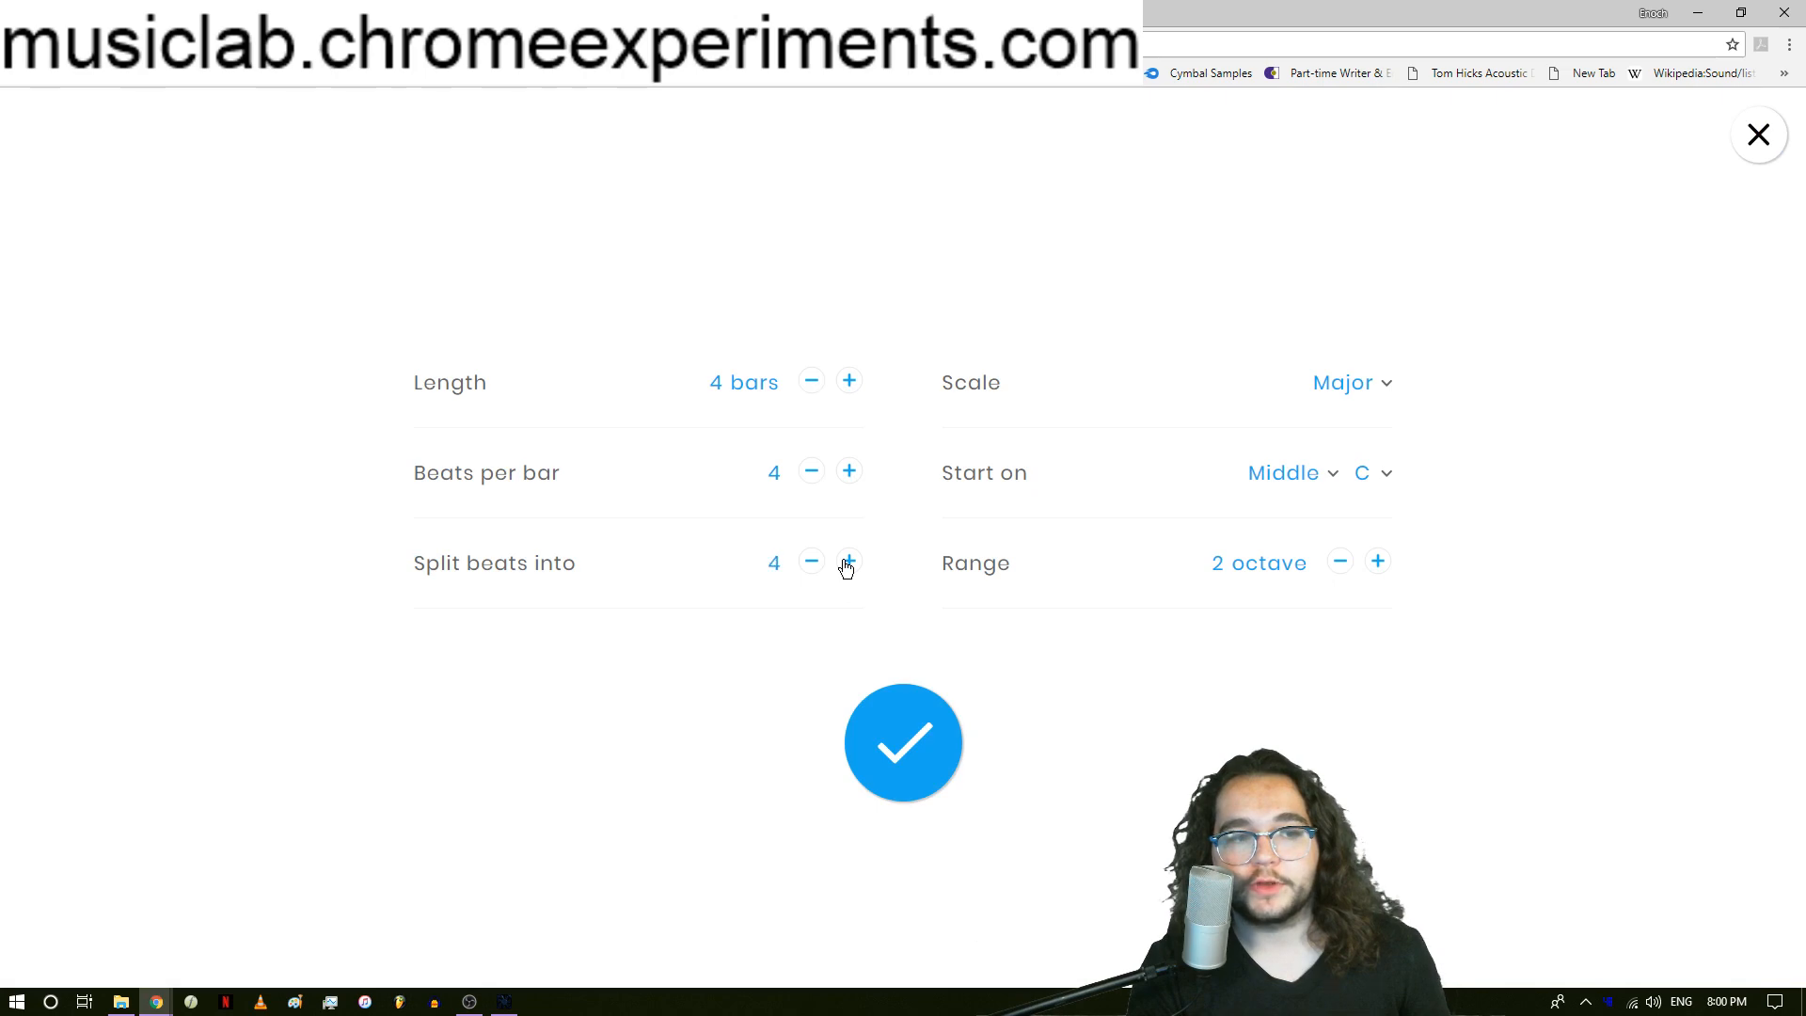
{"action": "left_click", "coordinate": [909, 753]}
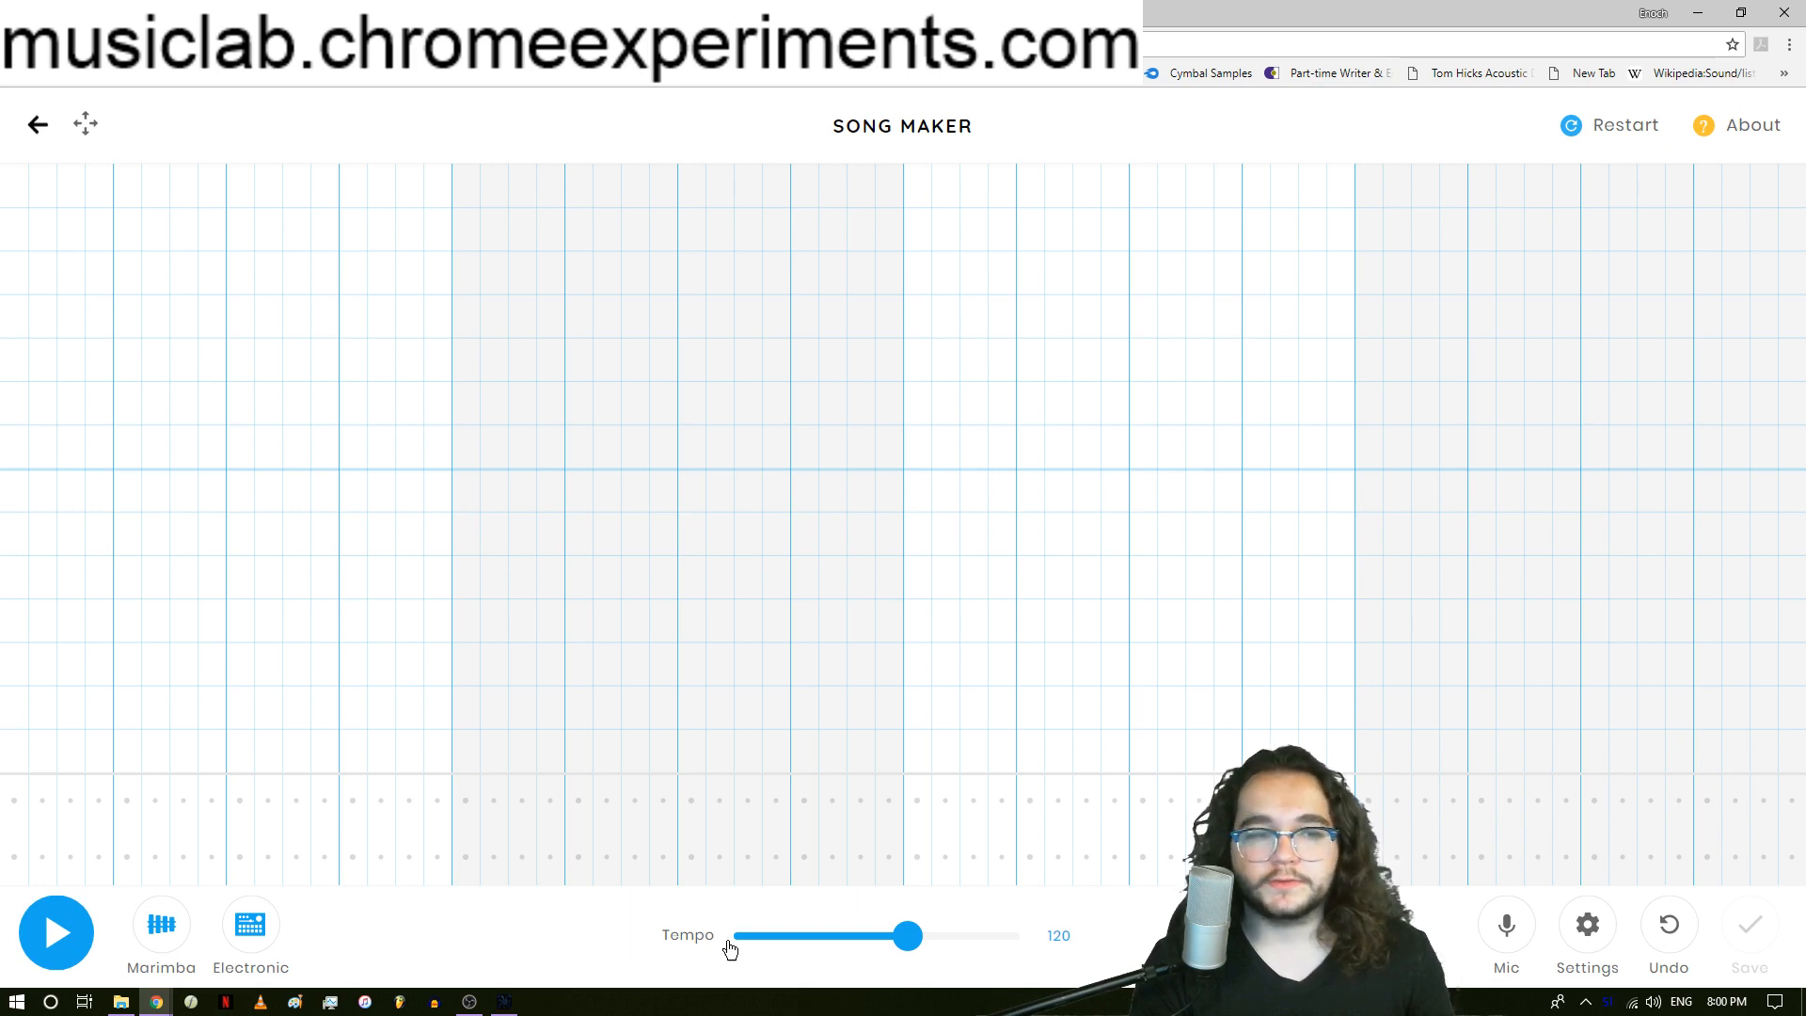
Place a lower-row drum hit on the first step of bar 1.
{"action": "left_click", "coordinate": [12, 845]}
{"action": "left_click", "coordinate": [71, 856]}
{"action": "left_click", "coordinate": [127, 800]}
{"action": "left_click", "coordinate": [184, 856]}
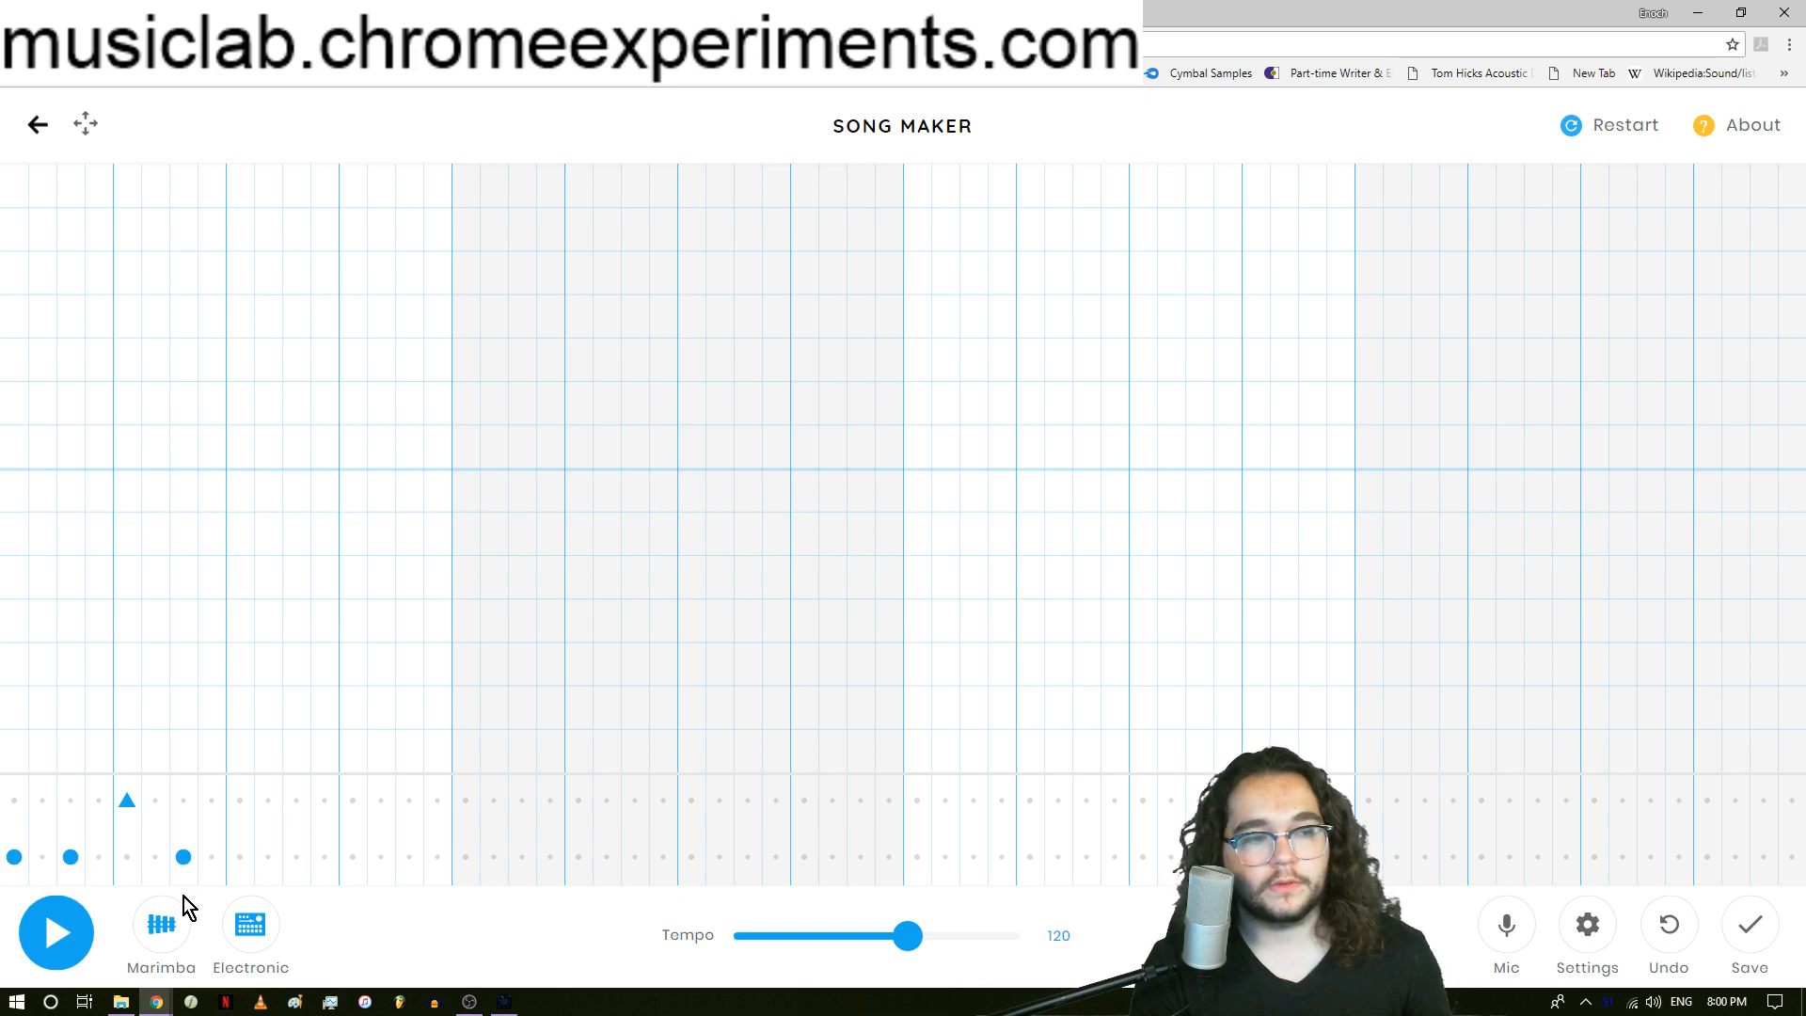
{"action": "left_click", "coordinate": [182, 856]}
{"action": "right_click", "coordinate": [120, 802]}
{"action": "left_click", "coordinate": [120, 804]}
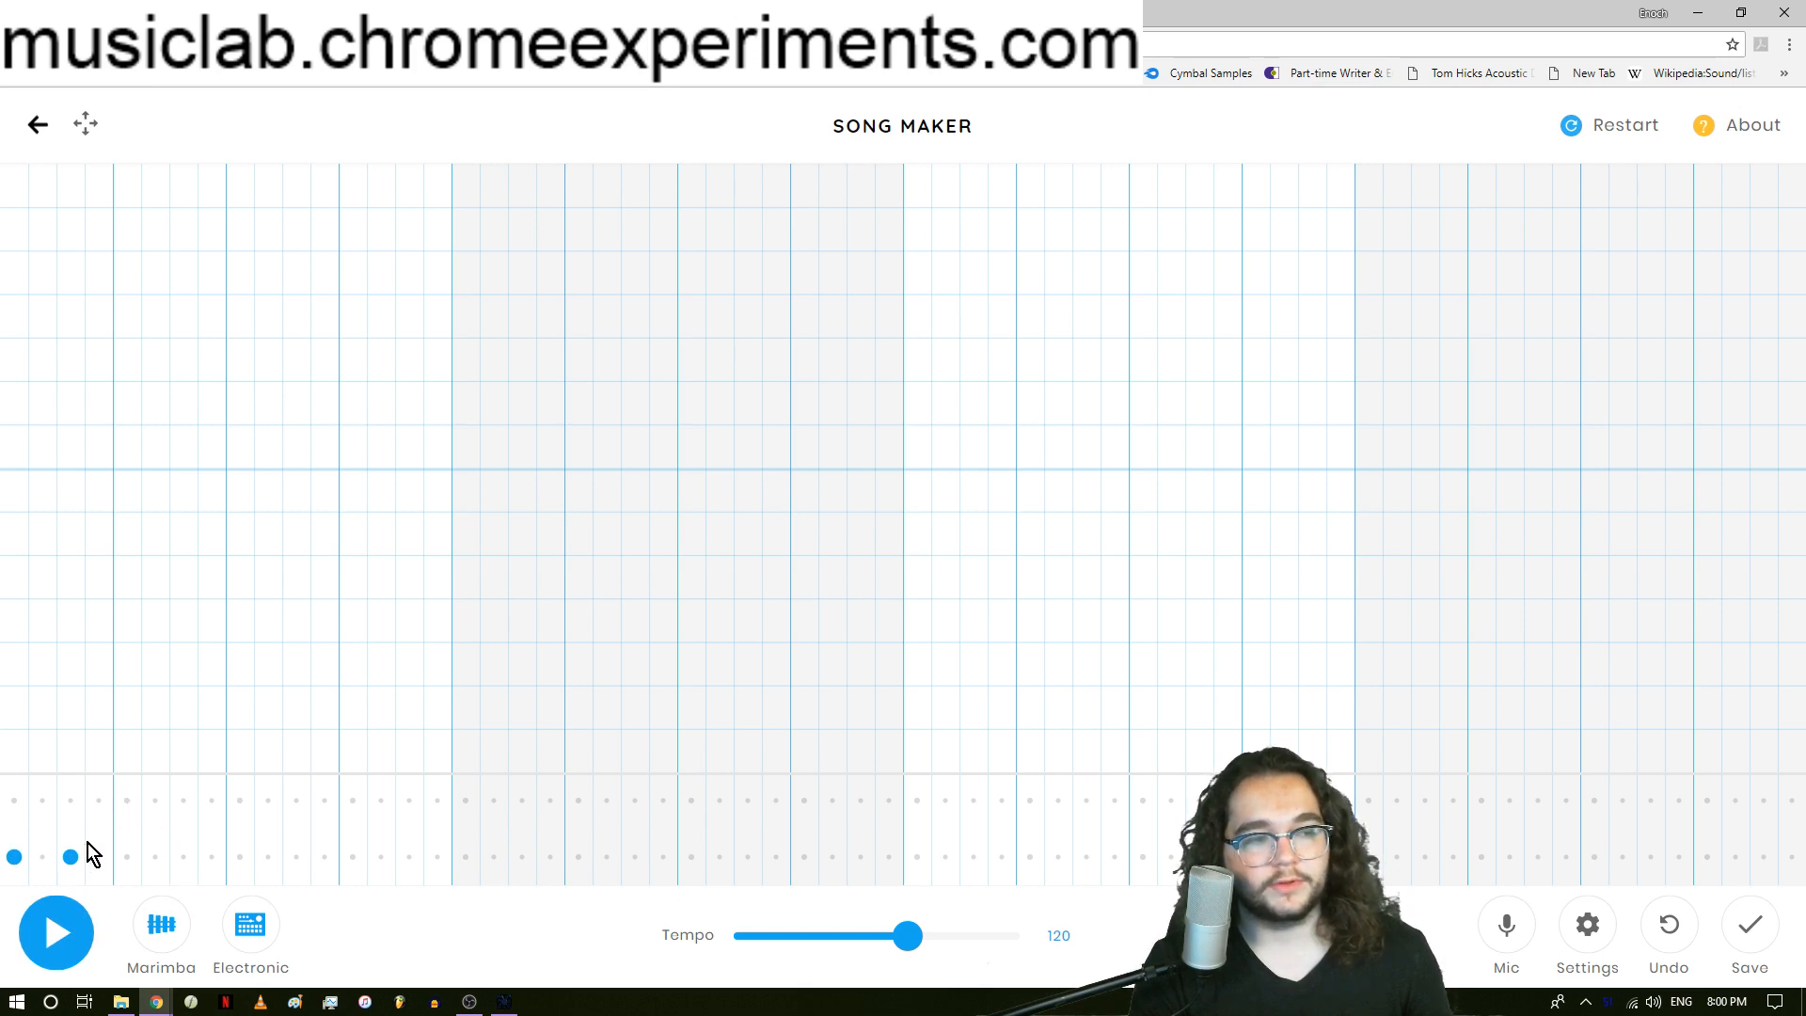
{"action": "right_click", "coordinate": [65, 857]}
{"action": "right_click", "coordinate": [65, 857]}
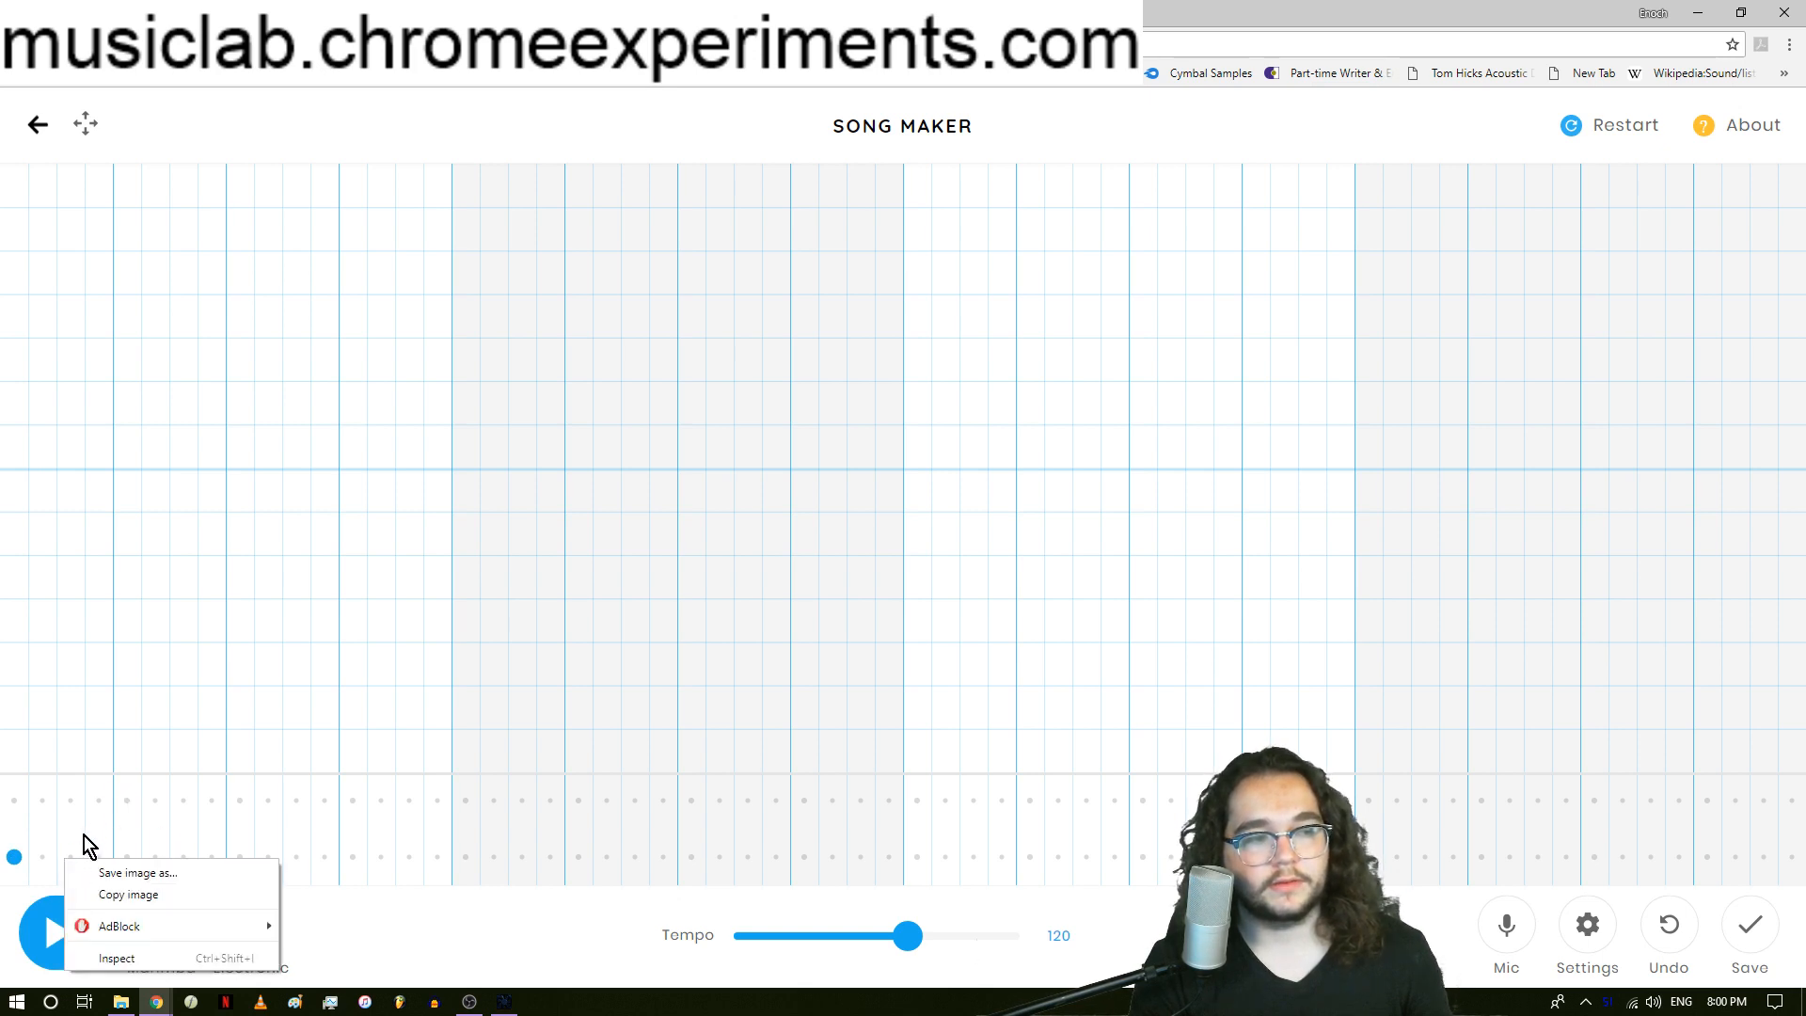
Add upper-row drum hits on steps 7 and 13 of bars 1 and 2 and step 7 of bar 3, with lower-row hits opening bars 2 and 3.
{"action": "left_click", "coordinate": [185, 800]}
{"action": "left_click", "coordinate": [353, 799]}
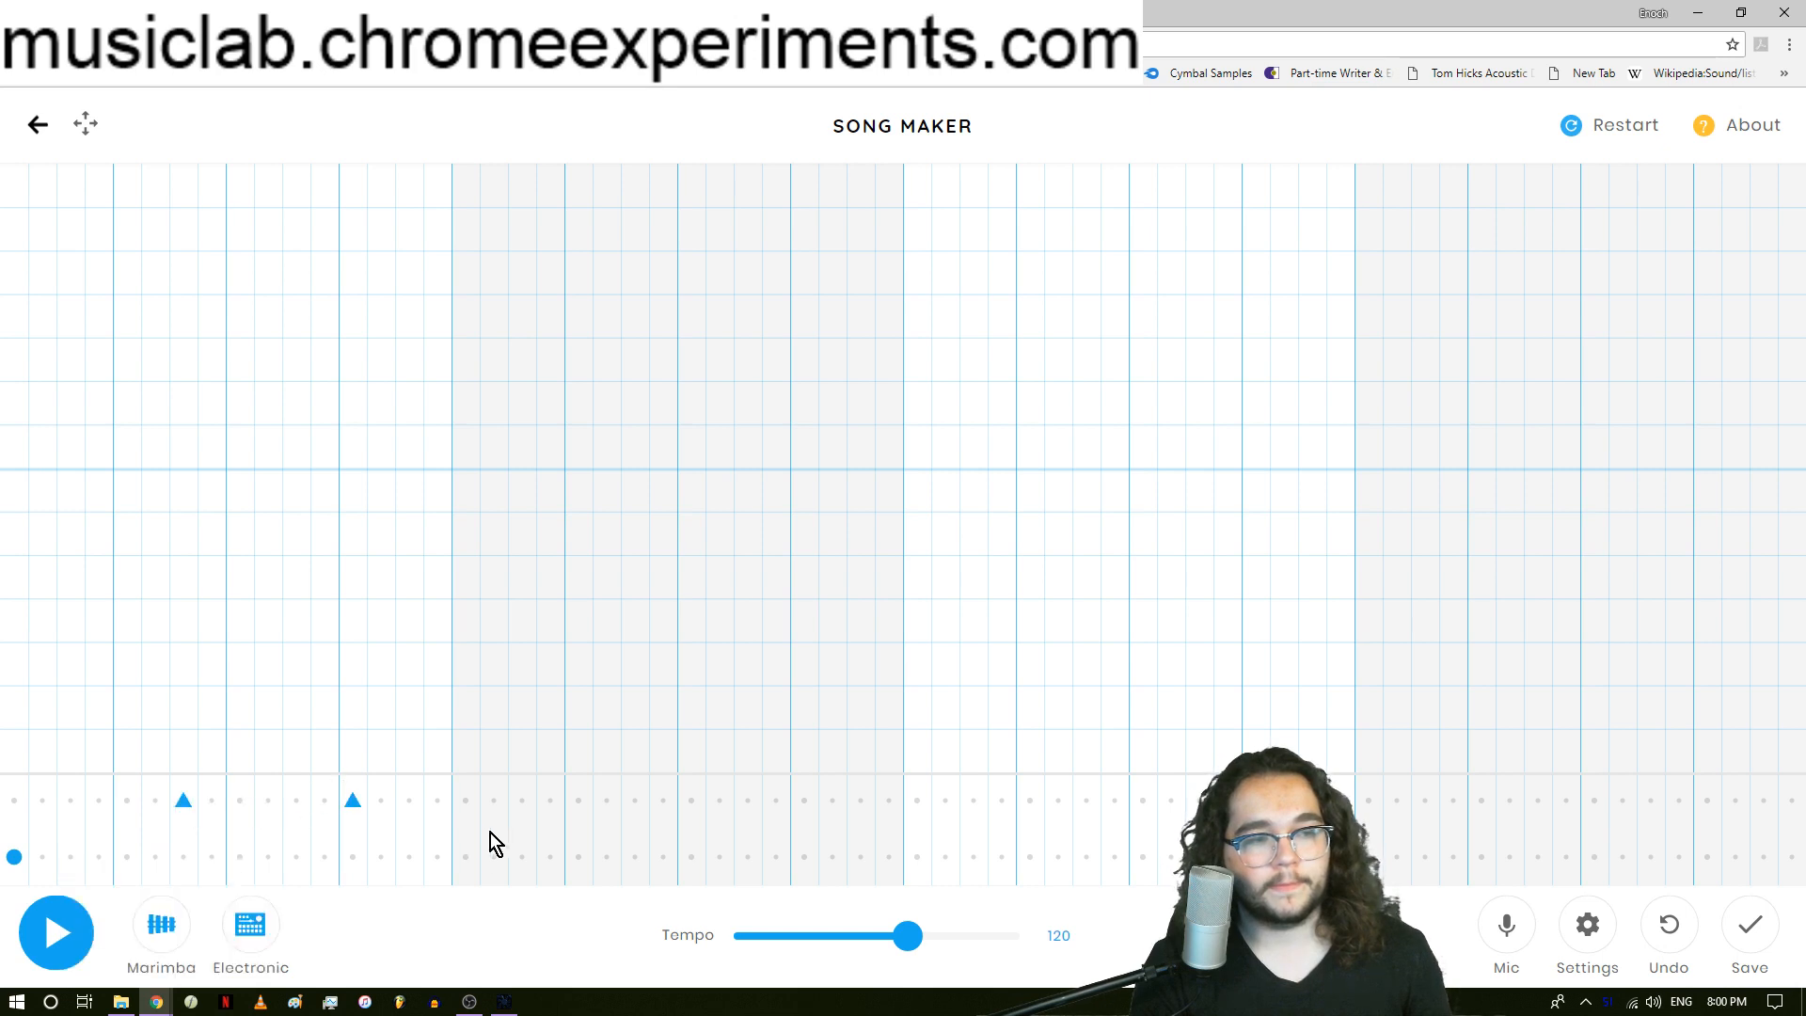
{"action": "left_click", "coordinate": [466, 856]}
{"action": "left_click", "coordinate": [635, 799]}
{"action": "left_click", "coordinate": [804, 800]}
{"action": "left_click", "coordinate": [918, 856]}
{"action": "left_click", "coordinate": [1087, 800]}
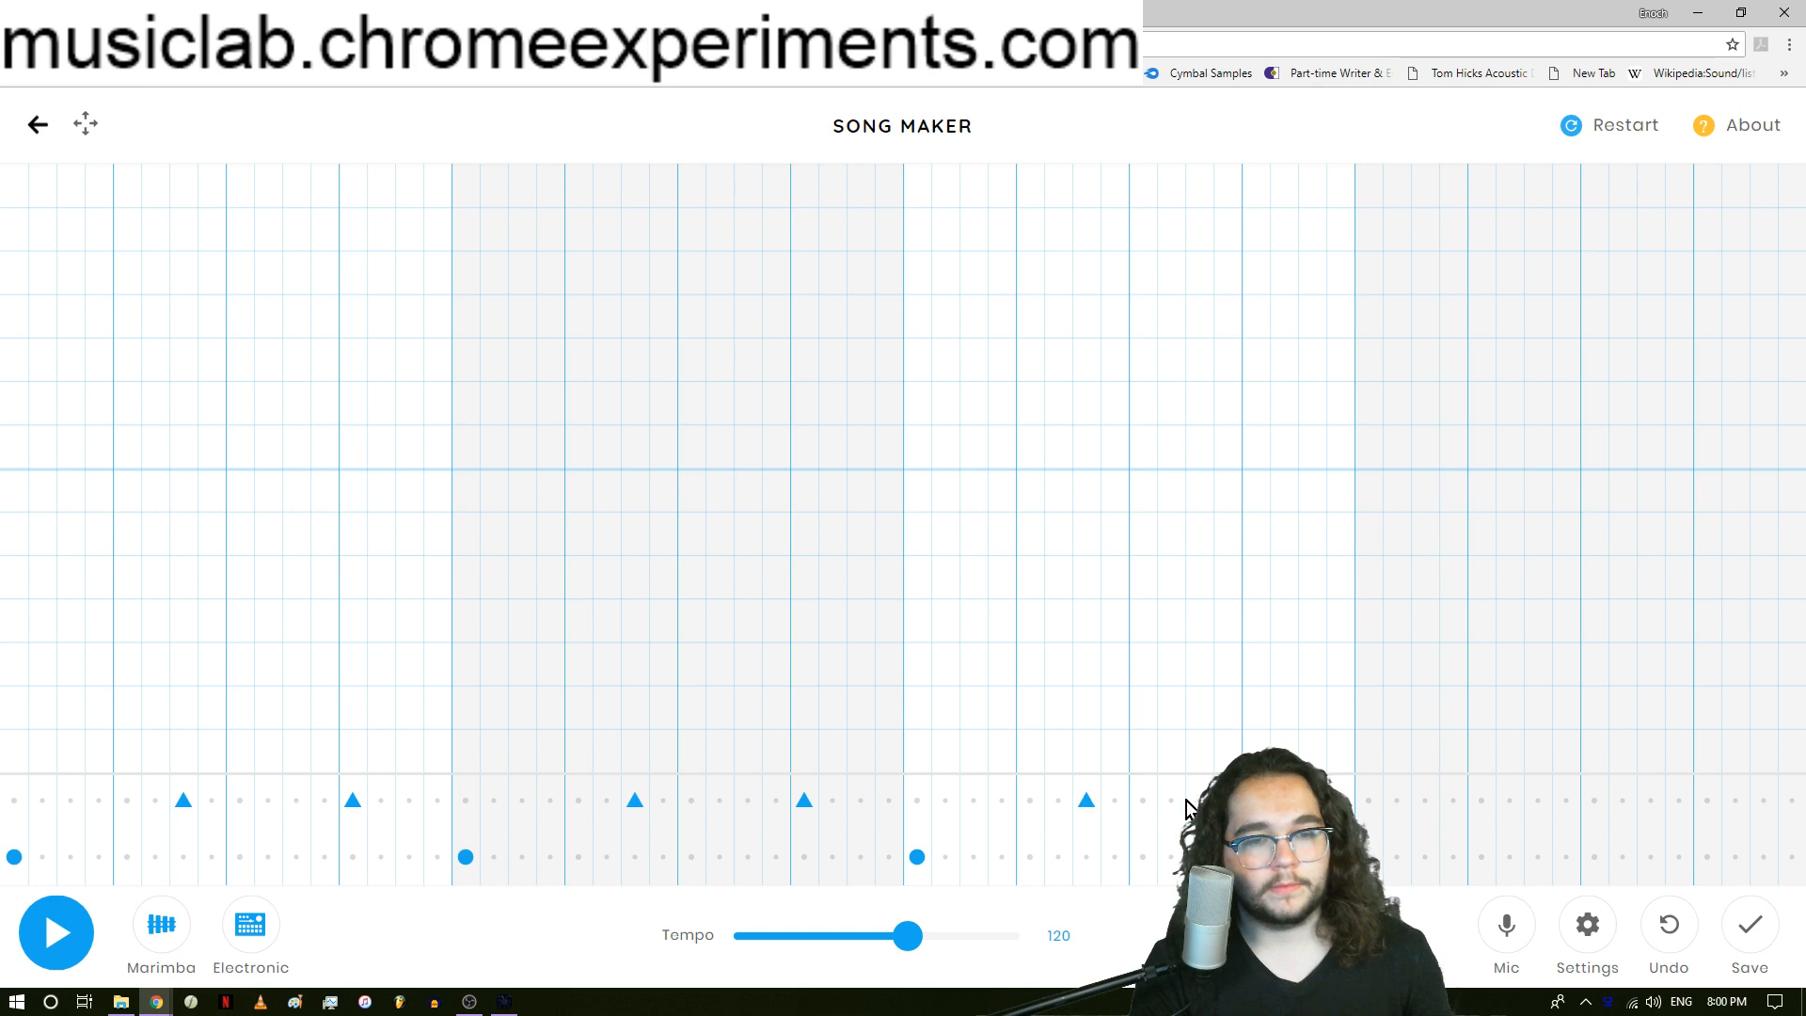
Fill bar 4 with a lower-row drum hit on step 1 and upper-row hits on steps 7, 13, 14 and 16.
{"action": "left_click", "coordinate": [1368, 856]}
{"action": "left_click", "coordinate": [1538, 800]}
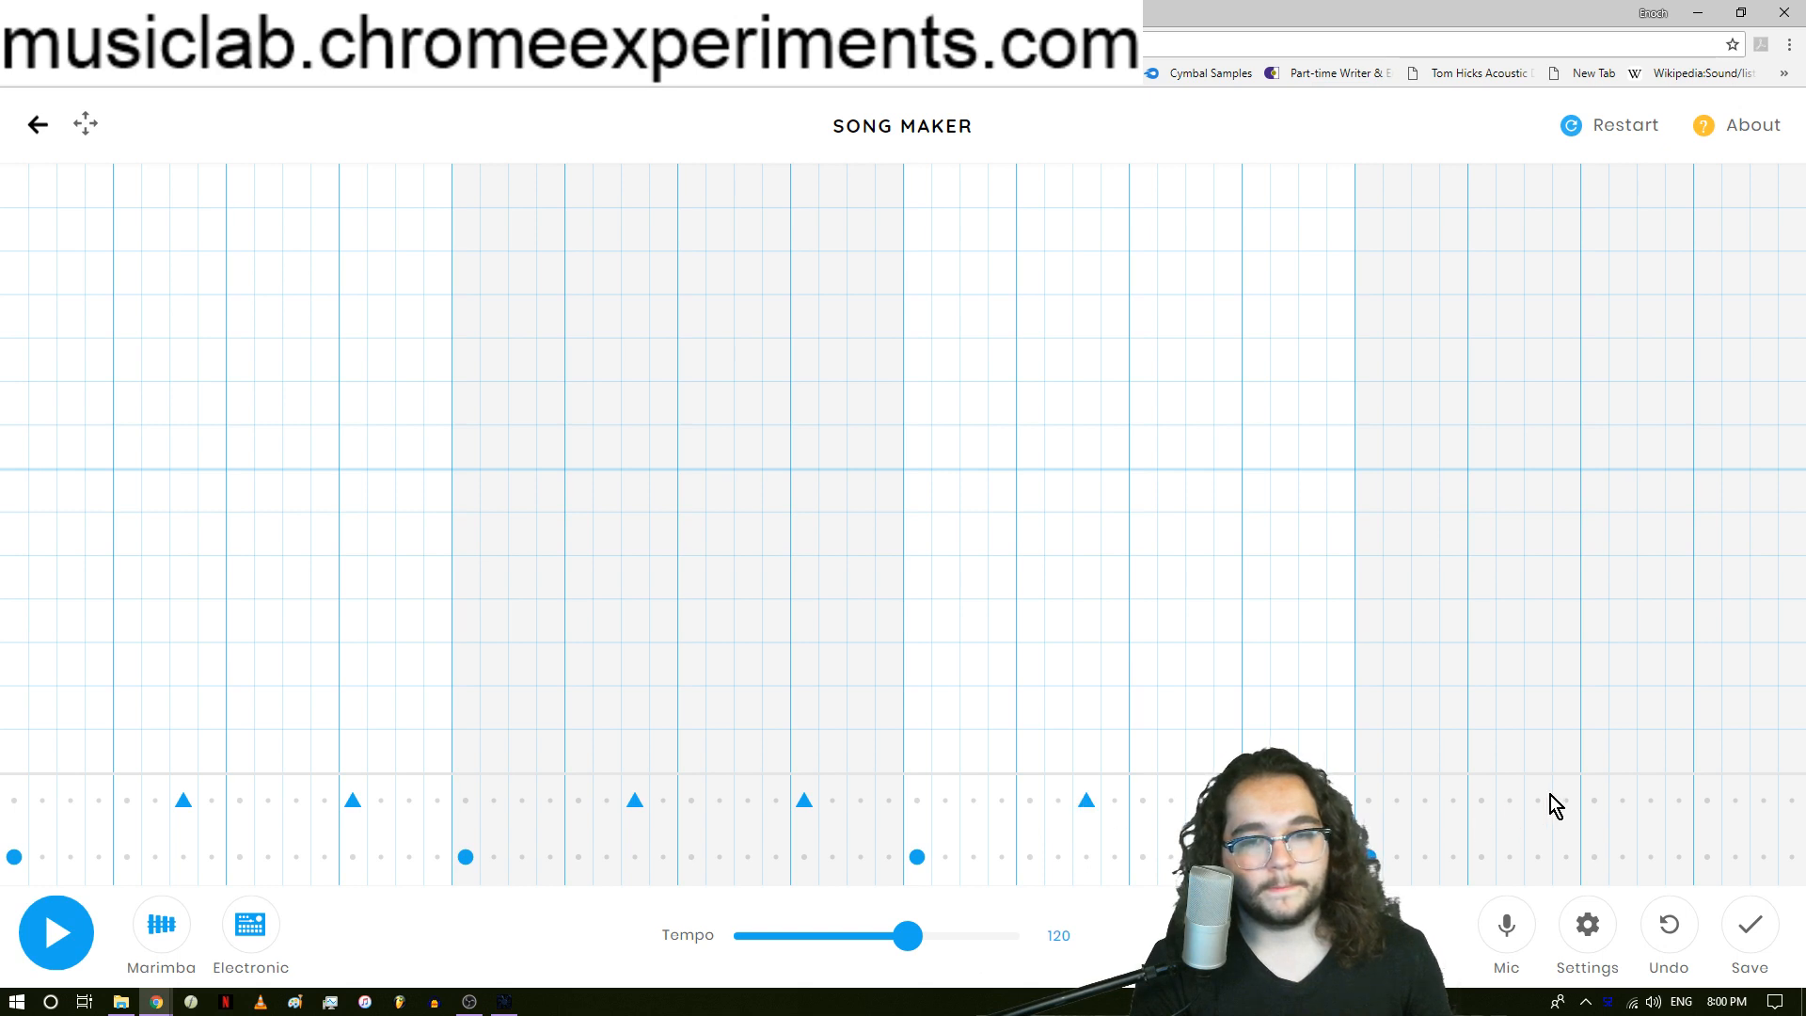
{"action": "left_click", "coordinate": [1707, 800]}
{"action": "left_click", "coordinate": [1736, 800]}
{"action": "left_click", "coordinate": [1790, 802]}
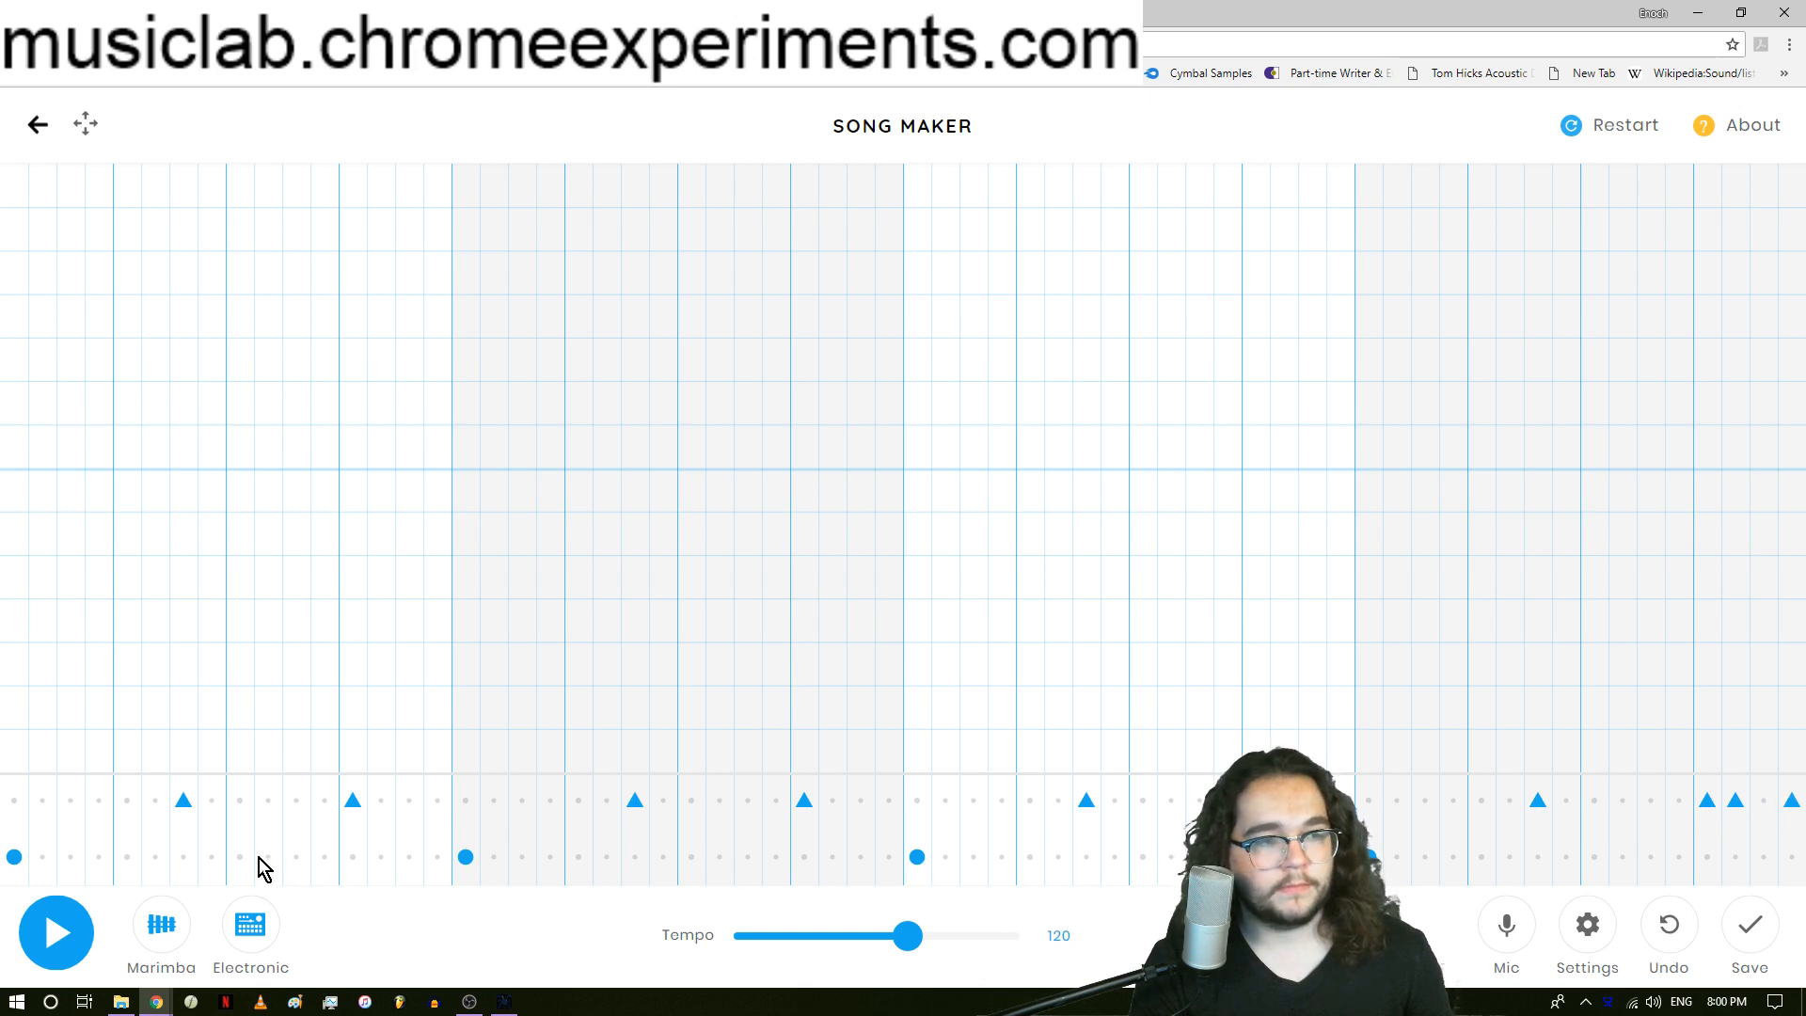
Add lower-row drum hits on beat 2 of bars 1 and 2 while previewing the loop.
{"action": "left_click", "coordinate": [127, 856]}
{"action": "left_click", "coordinate": [57, 932]}
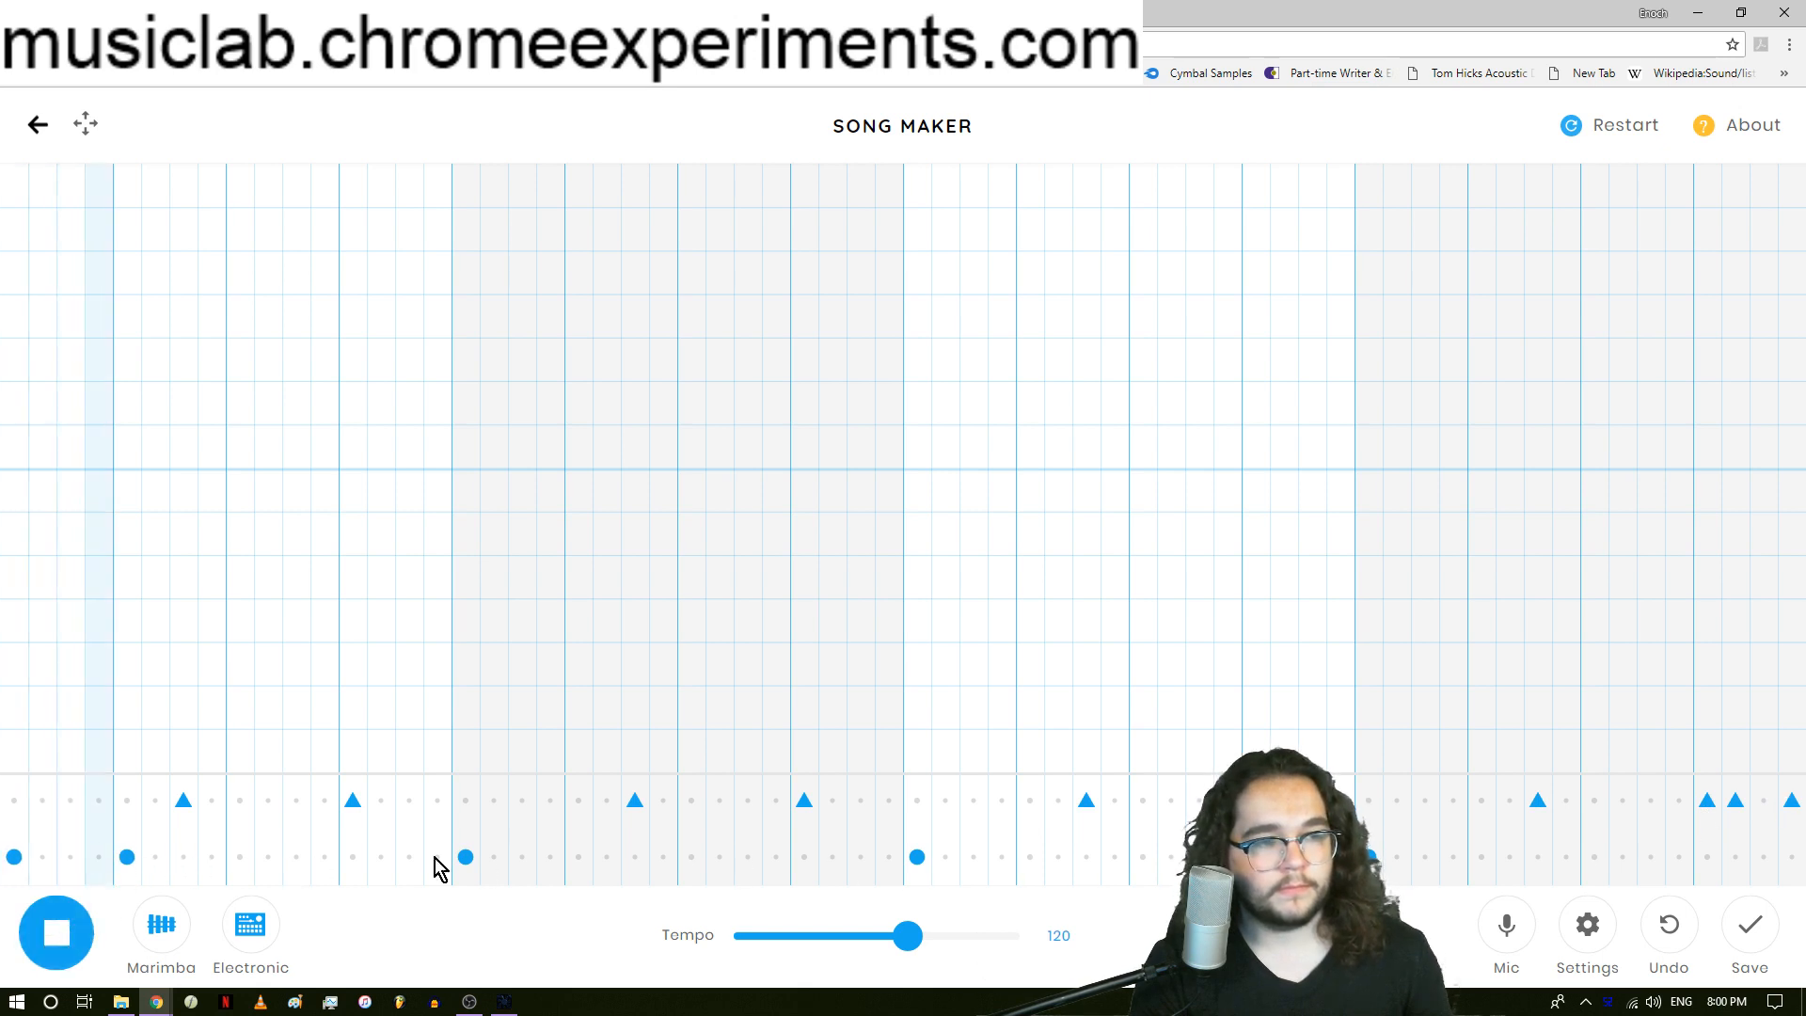
{"action": "left_click", "coordinate": [578, 857]}
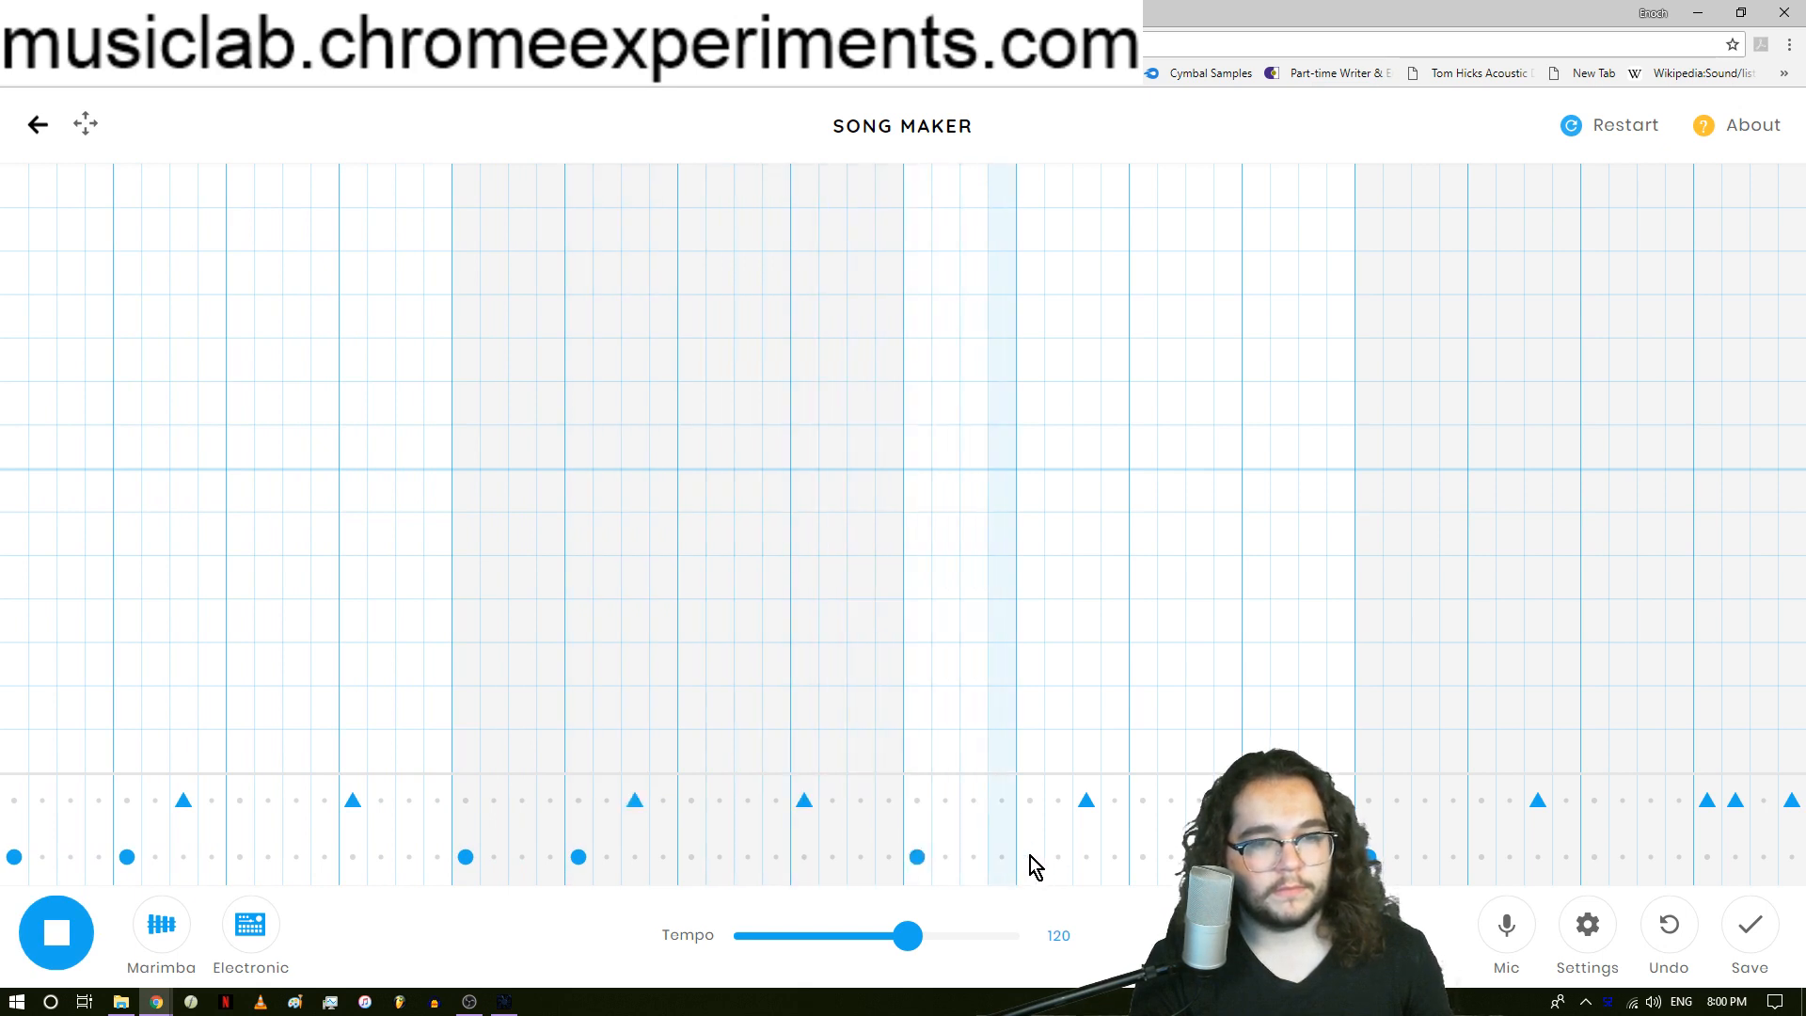
{"action": "left_click", "coordinate": [41, 932]}
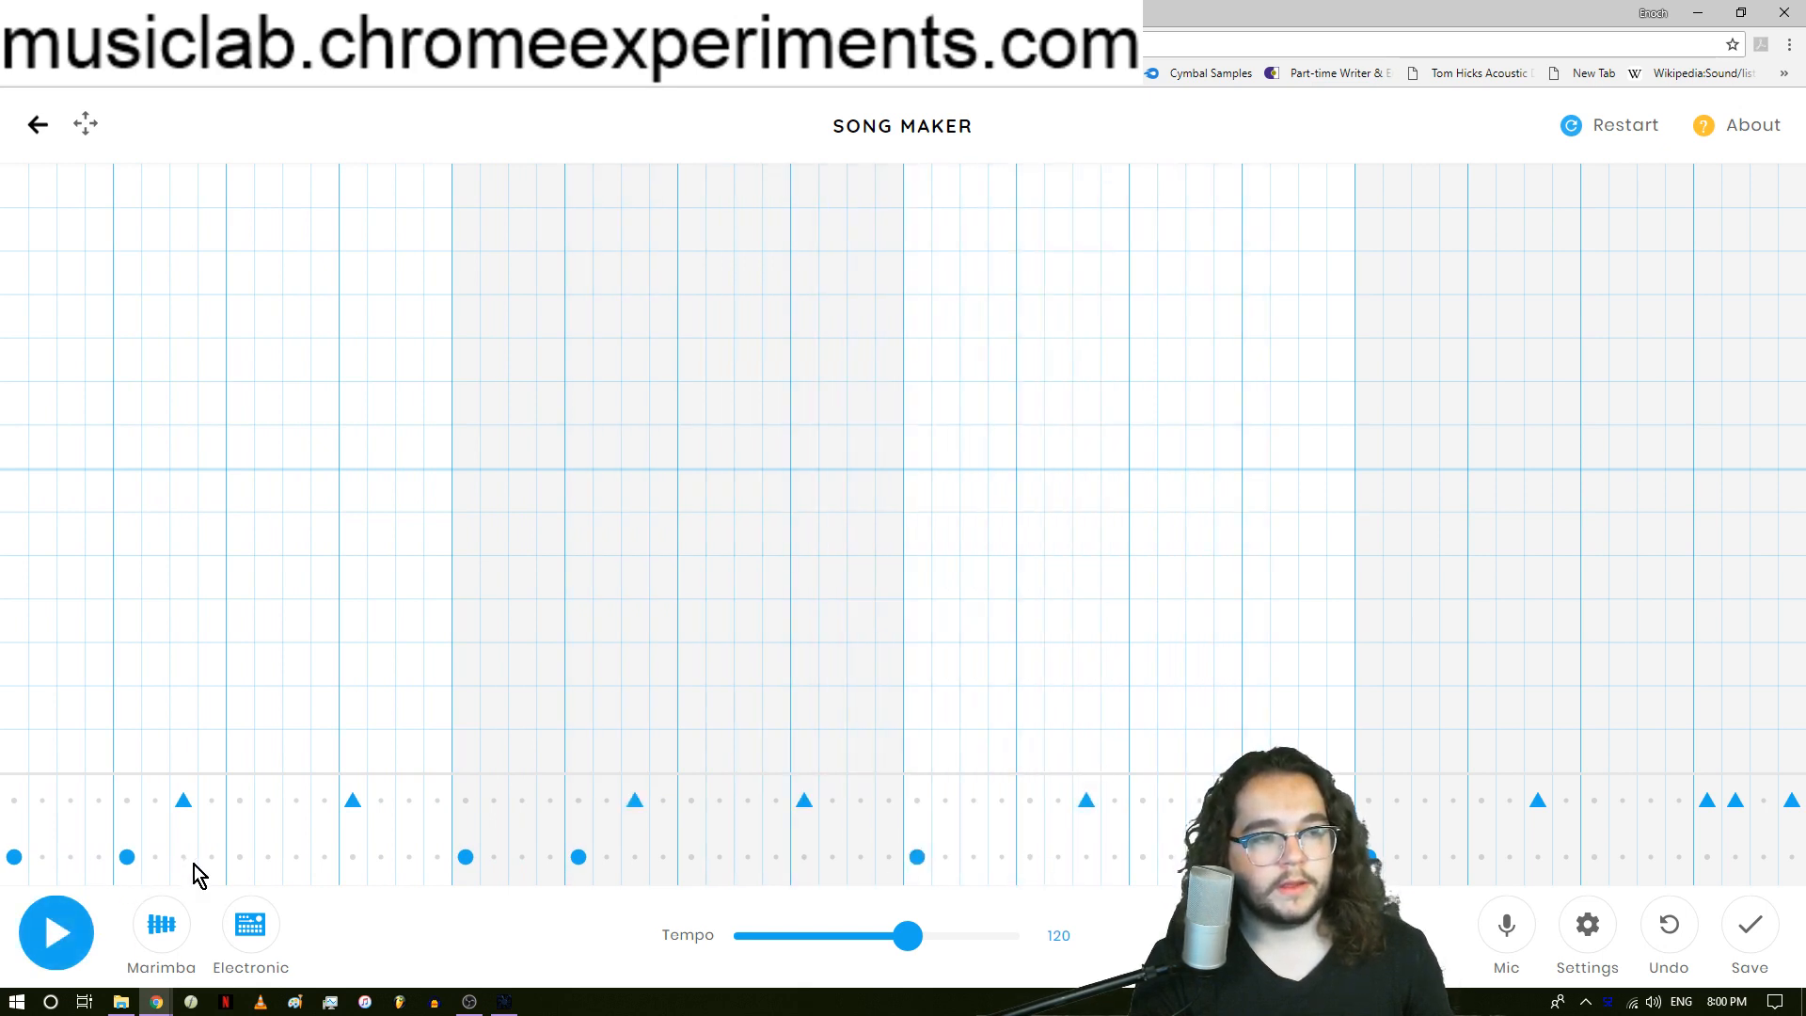
Add lower-row drum hits on step 11 of bars 1 and 2, step 5 of bar 3, and steps 5, 11 and 15 of bar 4.
{"action": "left_click", "coordinate": [297, 856]}
{"action": "left_click", "coordinate": [748, 856]}
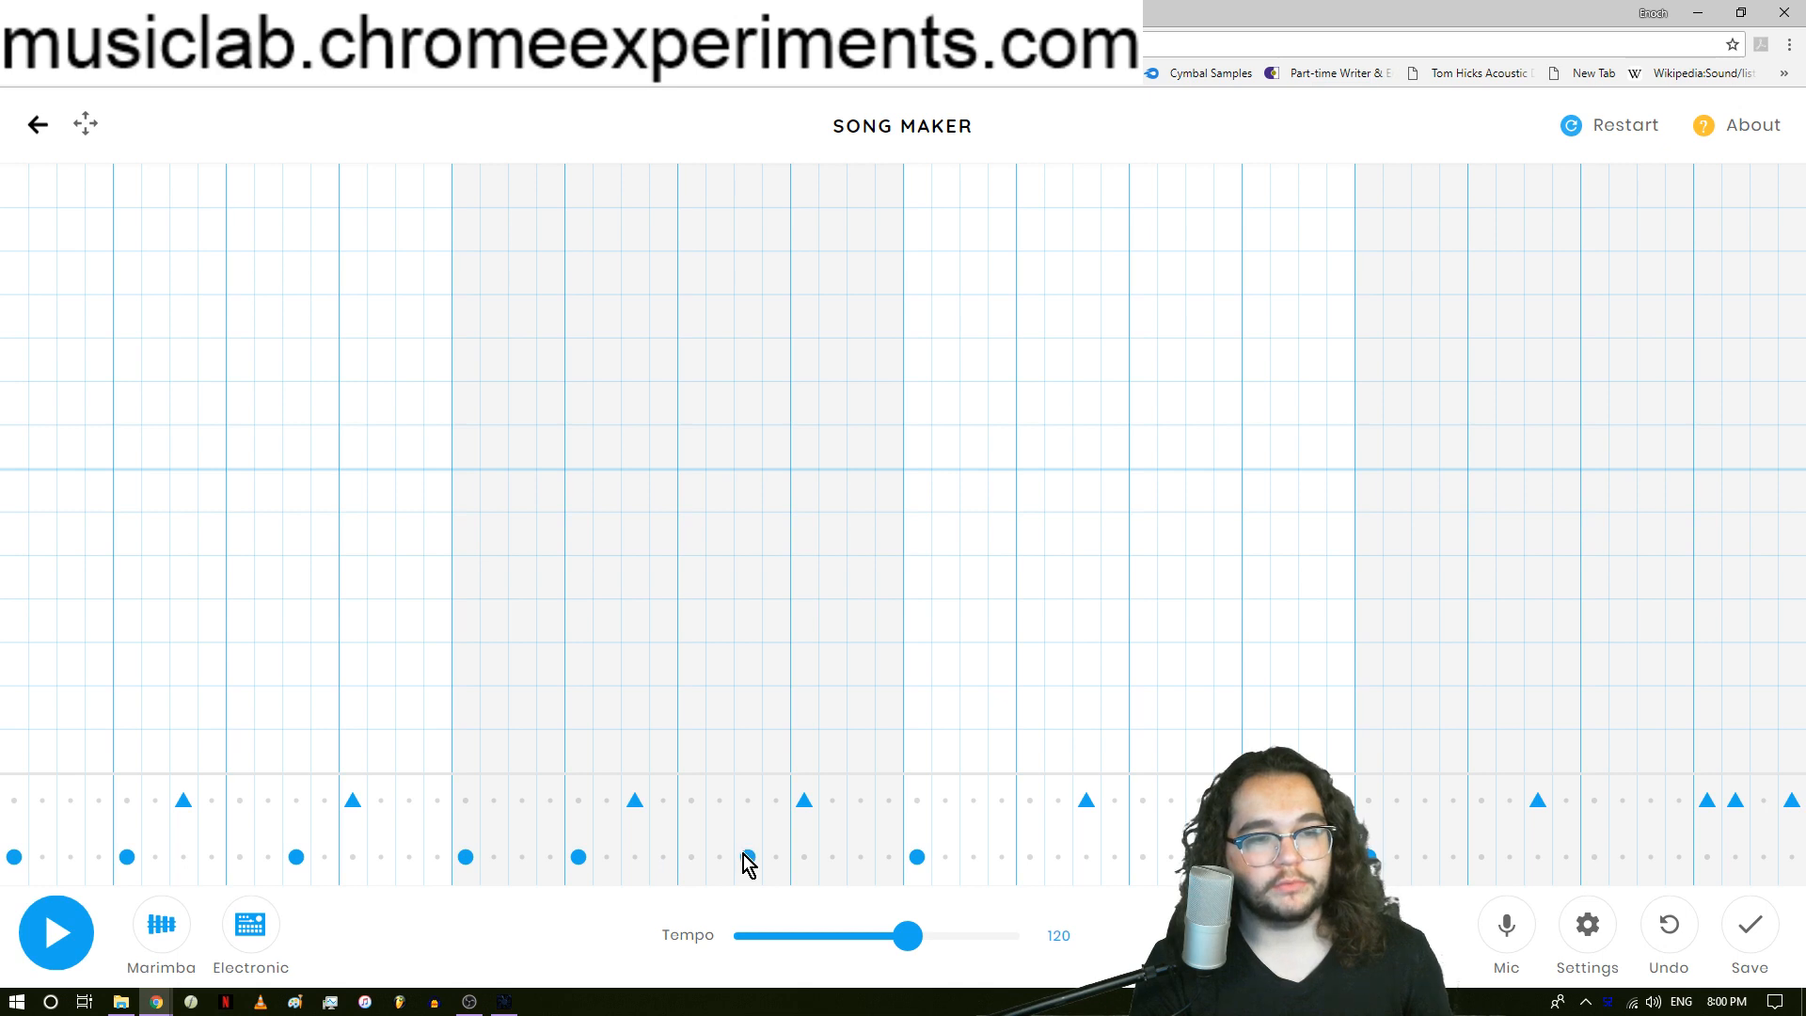
{"action": "left_click", "coordinate": [1030, 856]}
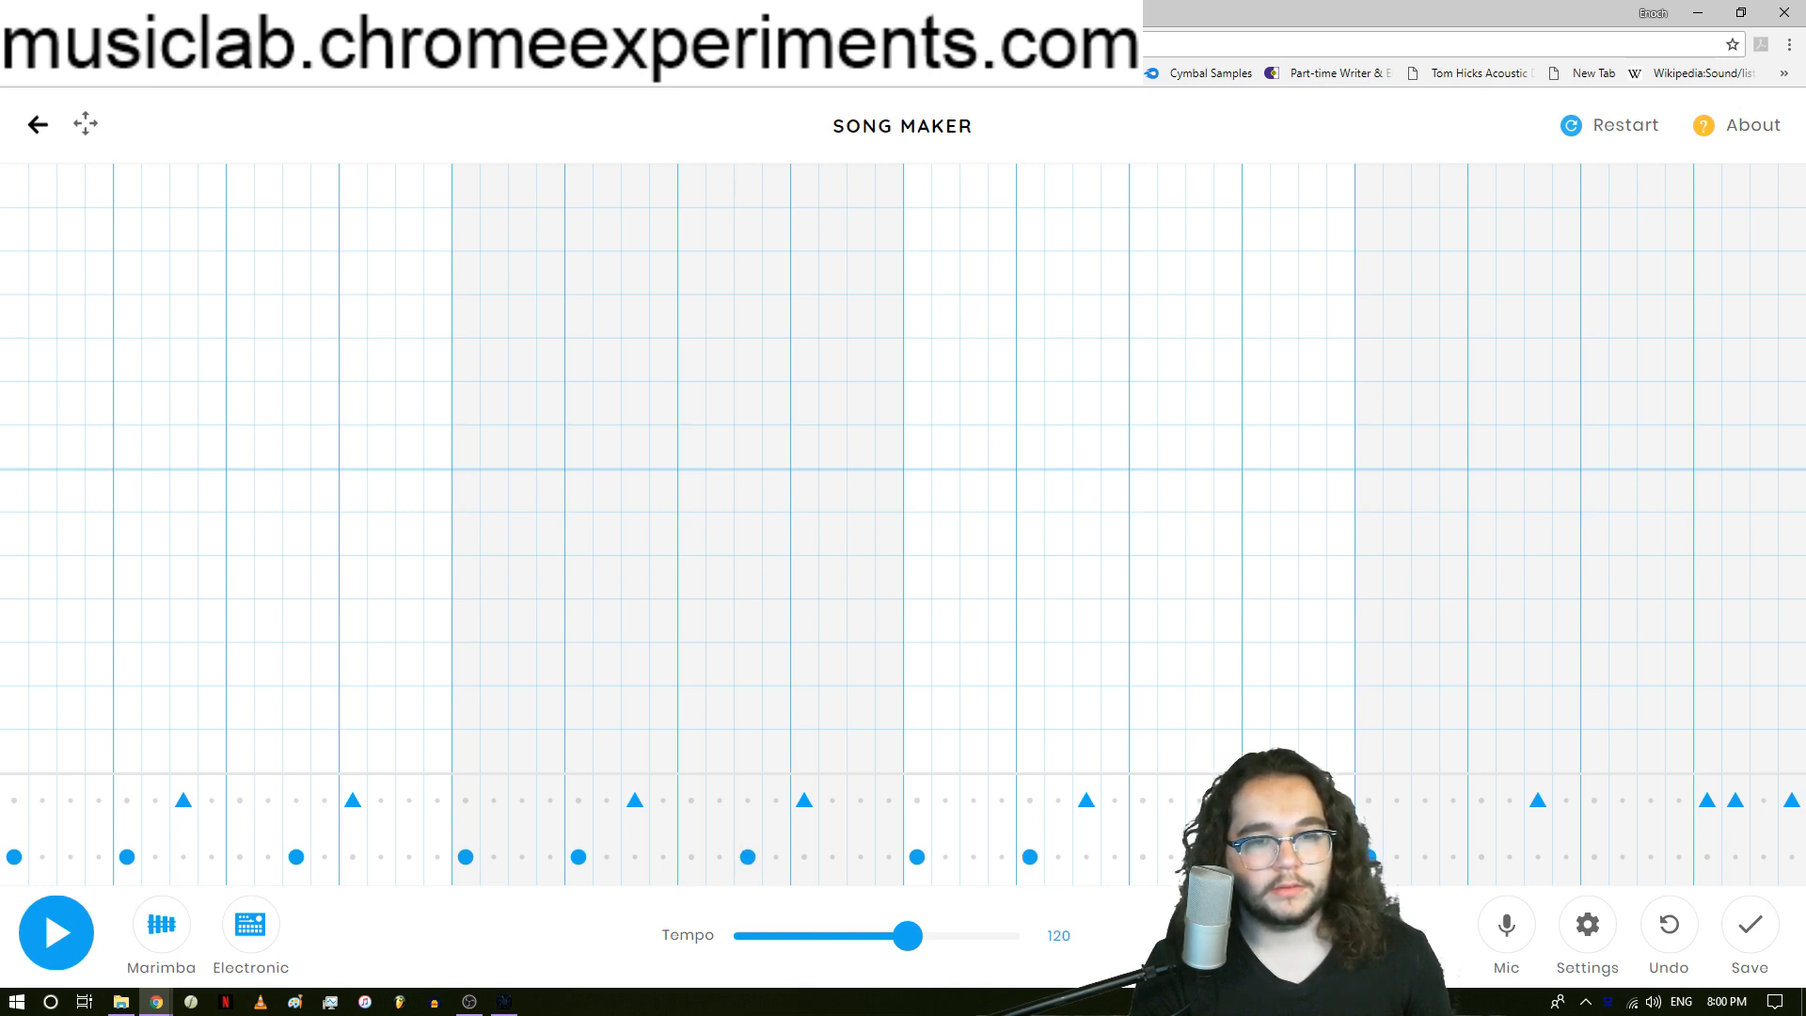
{"action": "left_click", "coordinate": [1482, 856]}
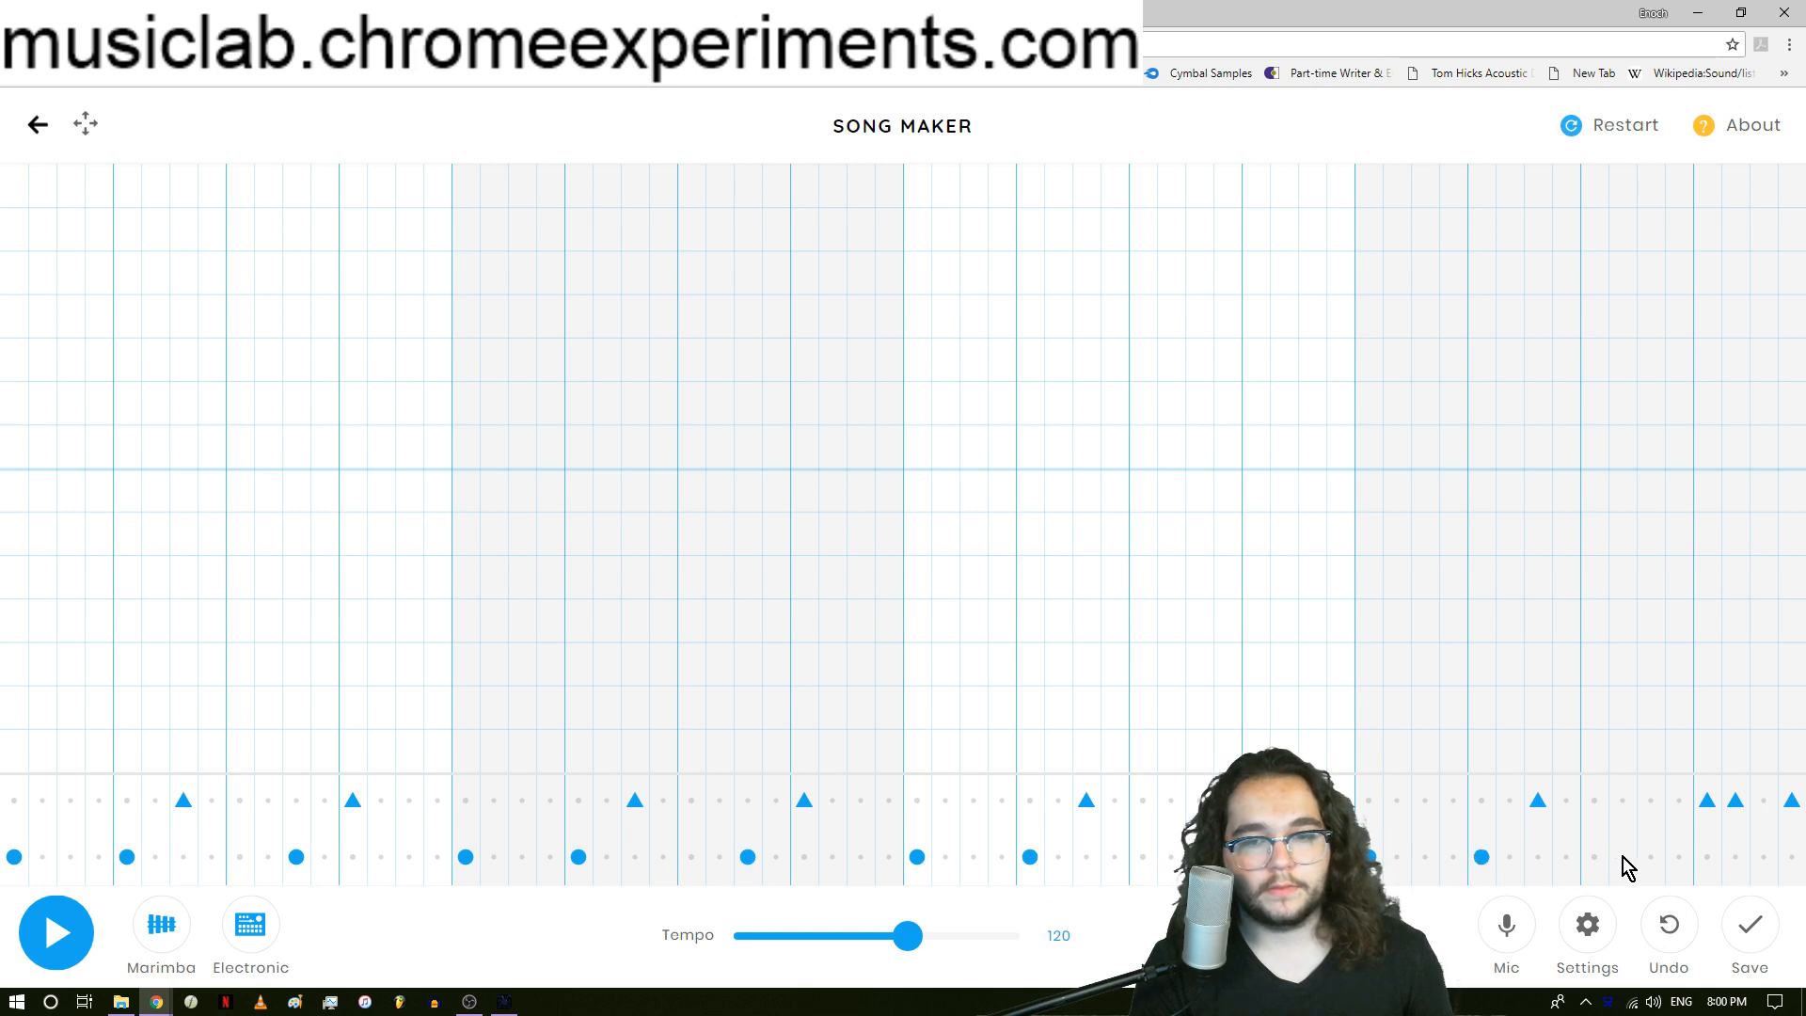
{"action": "left_click", "coordinate": [1651, 856]}
{"action": "left_click", "coordinate": [1764, 856]}
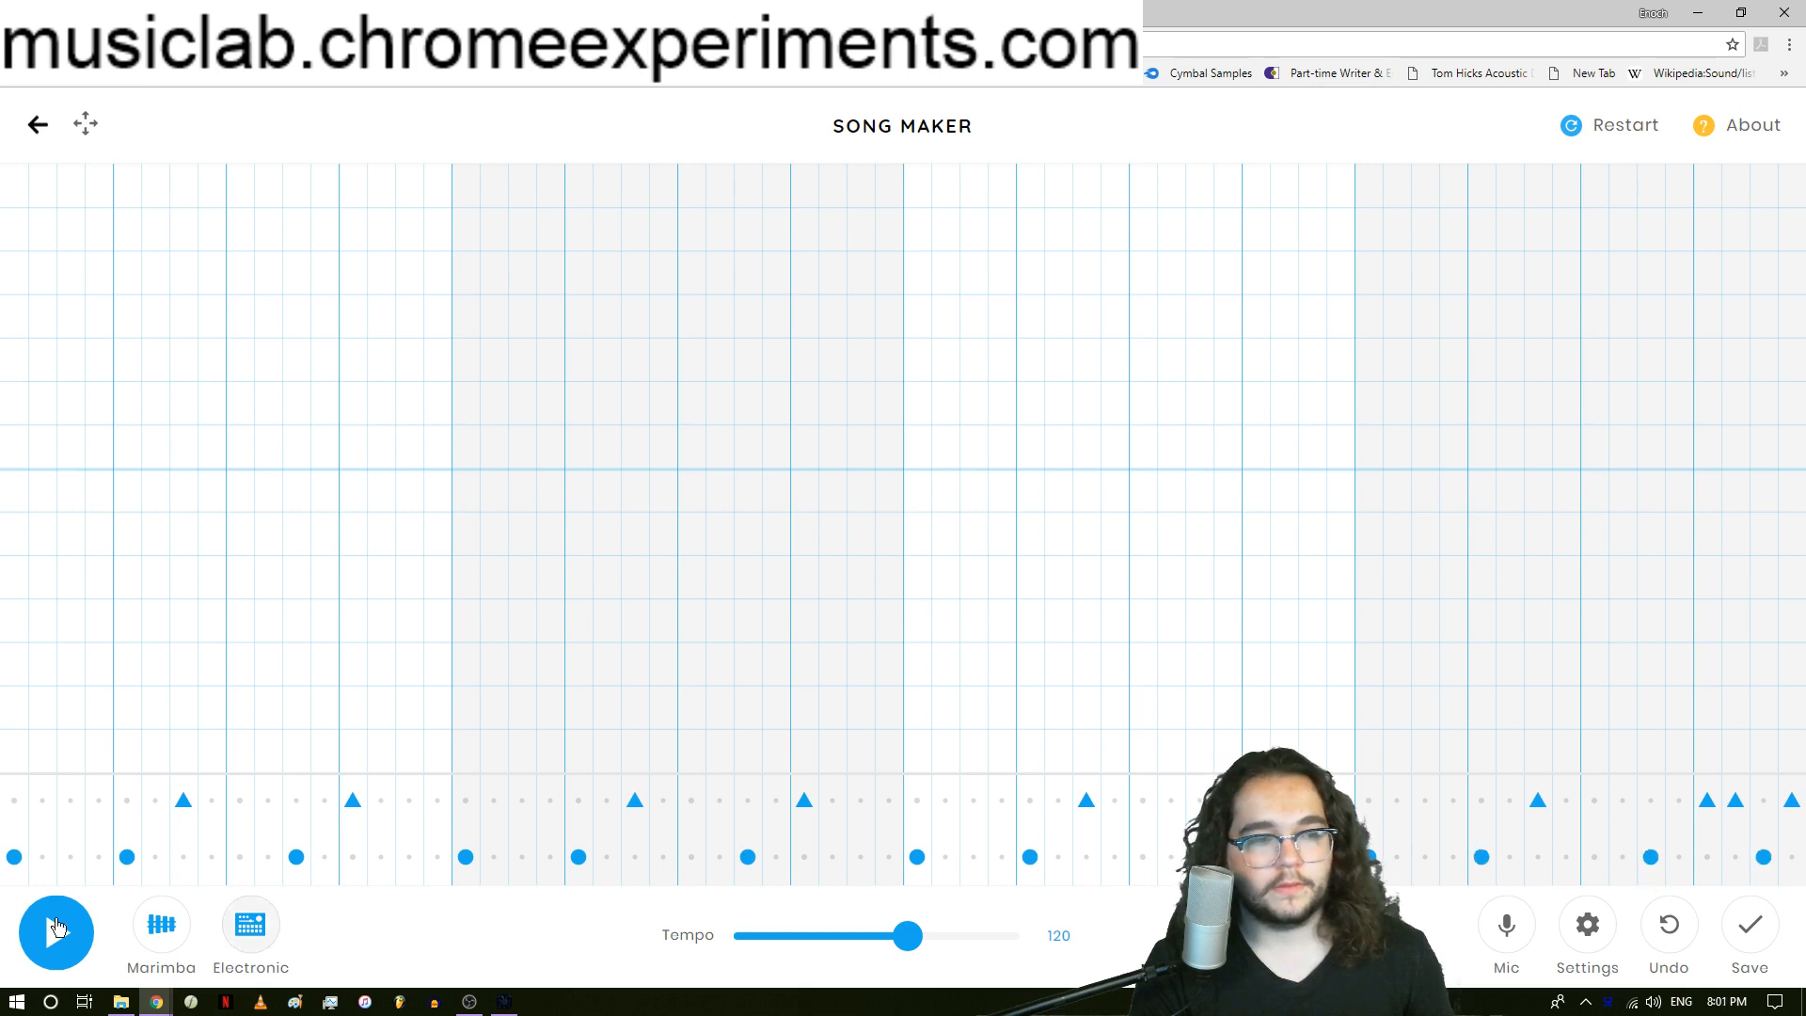
Play back the drum loop and replace the lower-row hit on step 15 of bar 4 with an upper-row hit.
{"action": "left_click", "coordinate": [46, 905]}
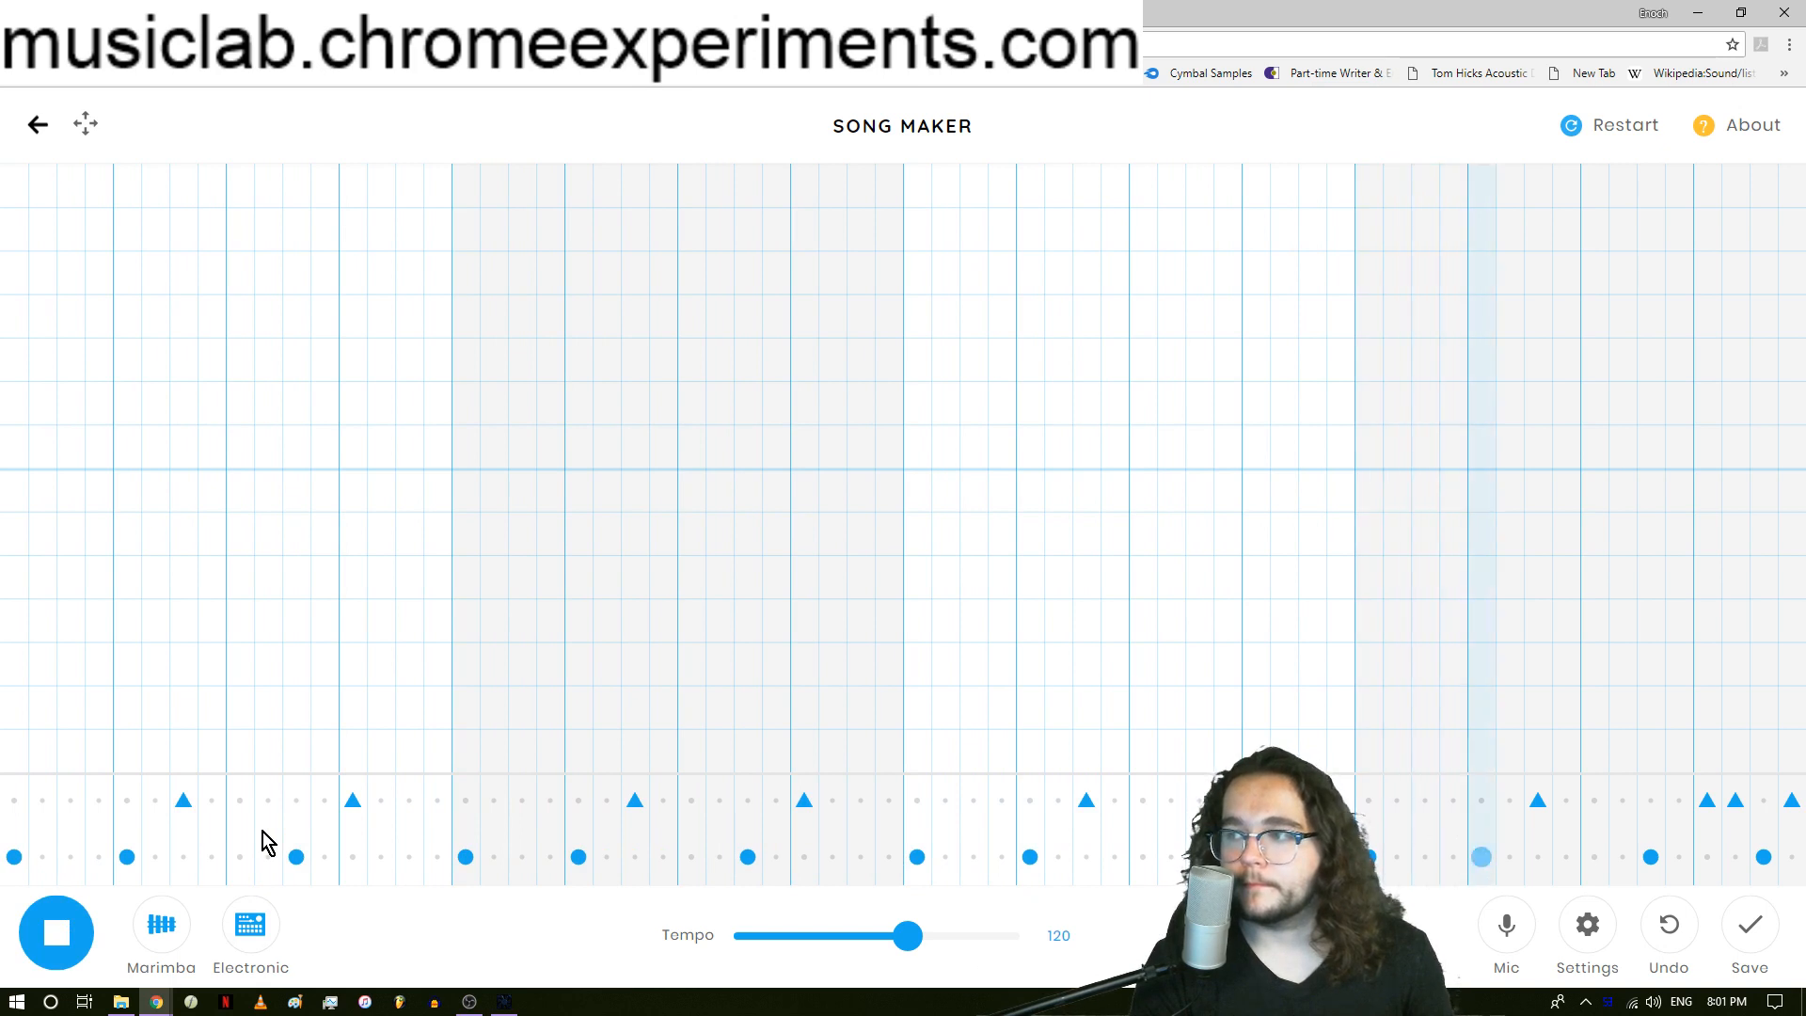
{"action": "left_click", "coordinate": [47, 927]}
{"action": "left_click", "coordinate": [1764, 857]}
{"action": "left_click", "coordinate": [1764, 800]}
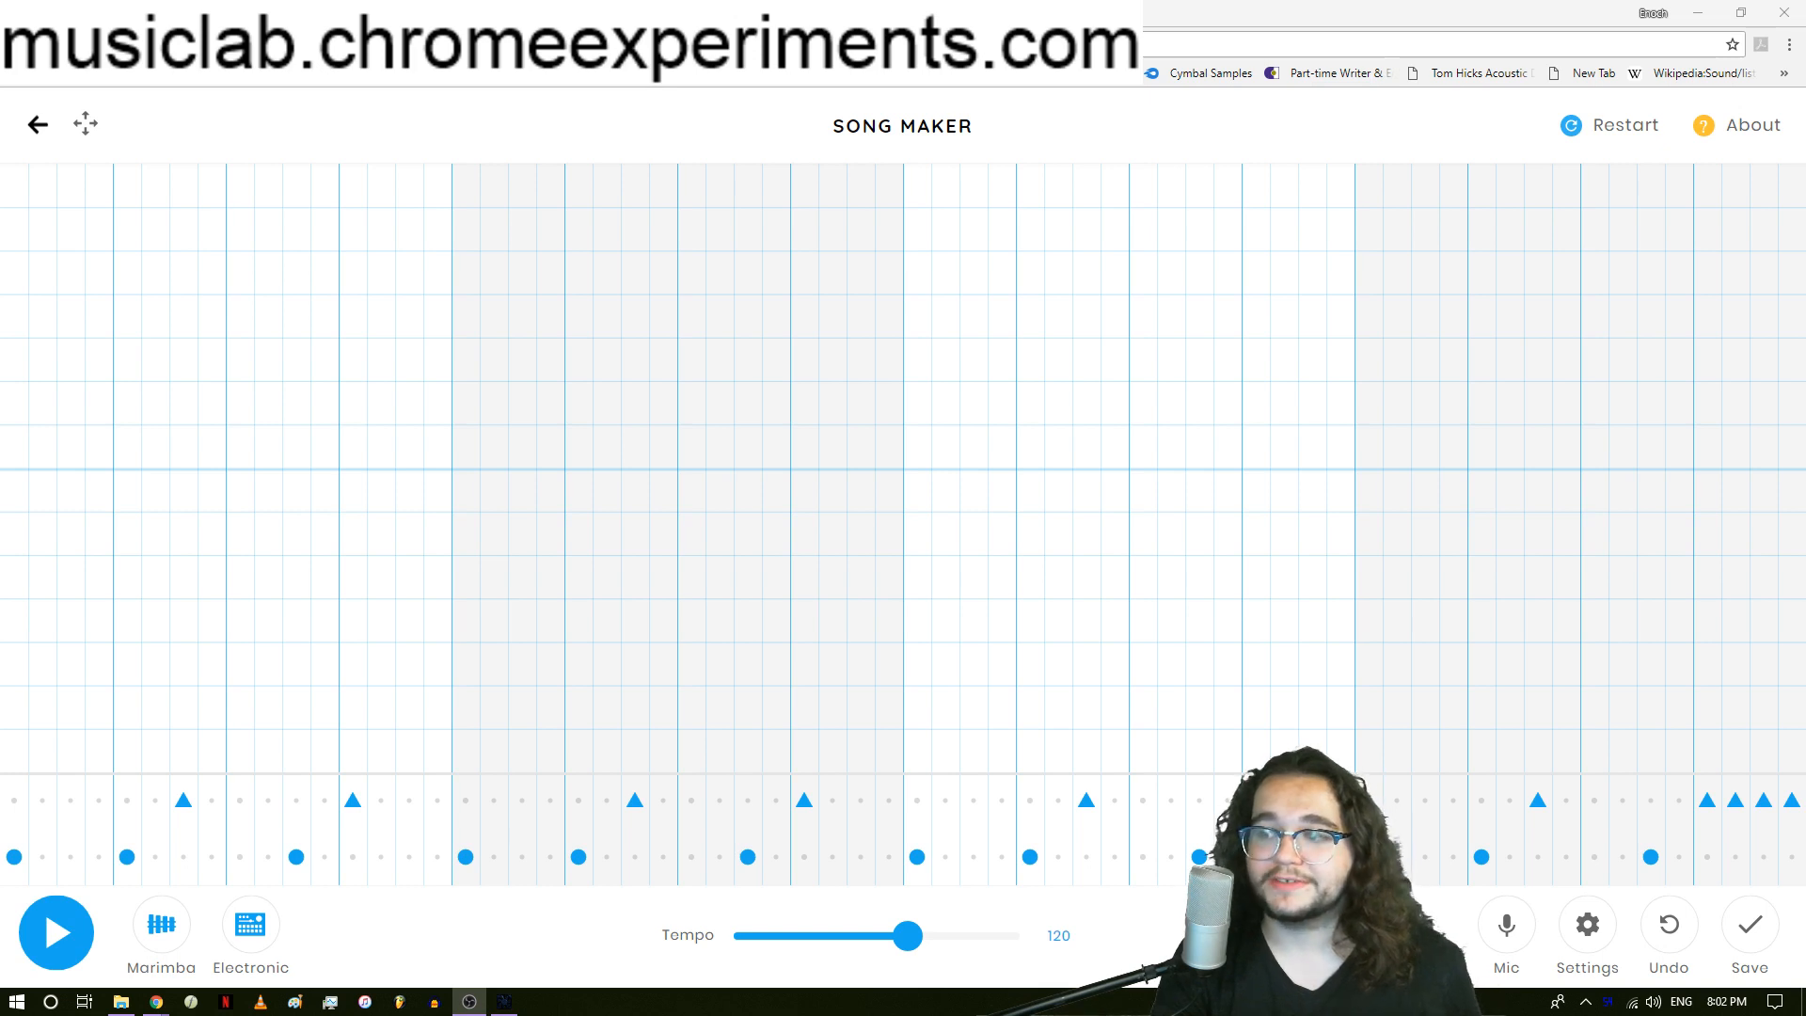
Build an upper-octave melody rising from red through yellow to teal across bars 1 to 3 and descending to red in bar 4, and play it back.
{"action": "left_click", "coordinate": [9, 449]}
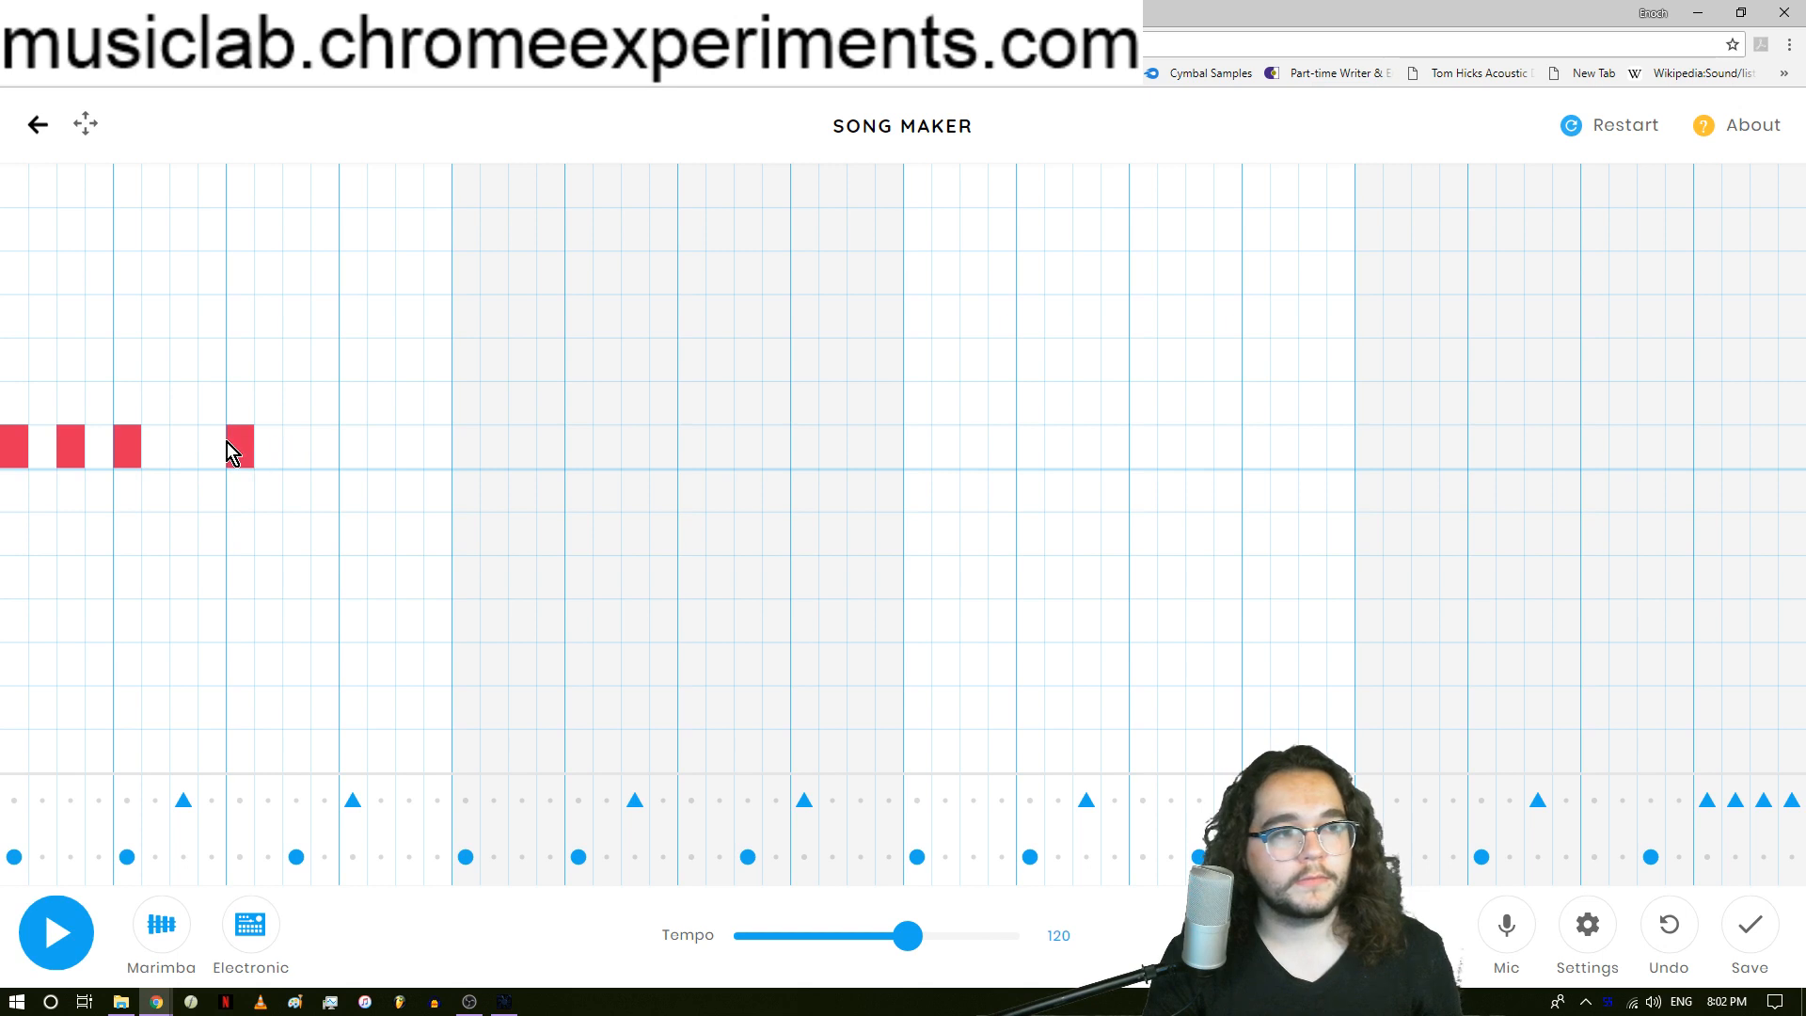
{"action": "left_click", "coordinate": [229, 444]}
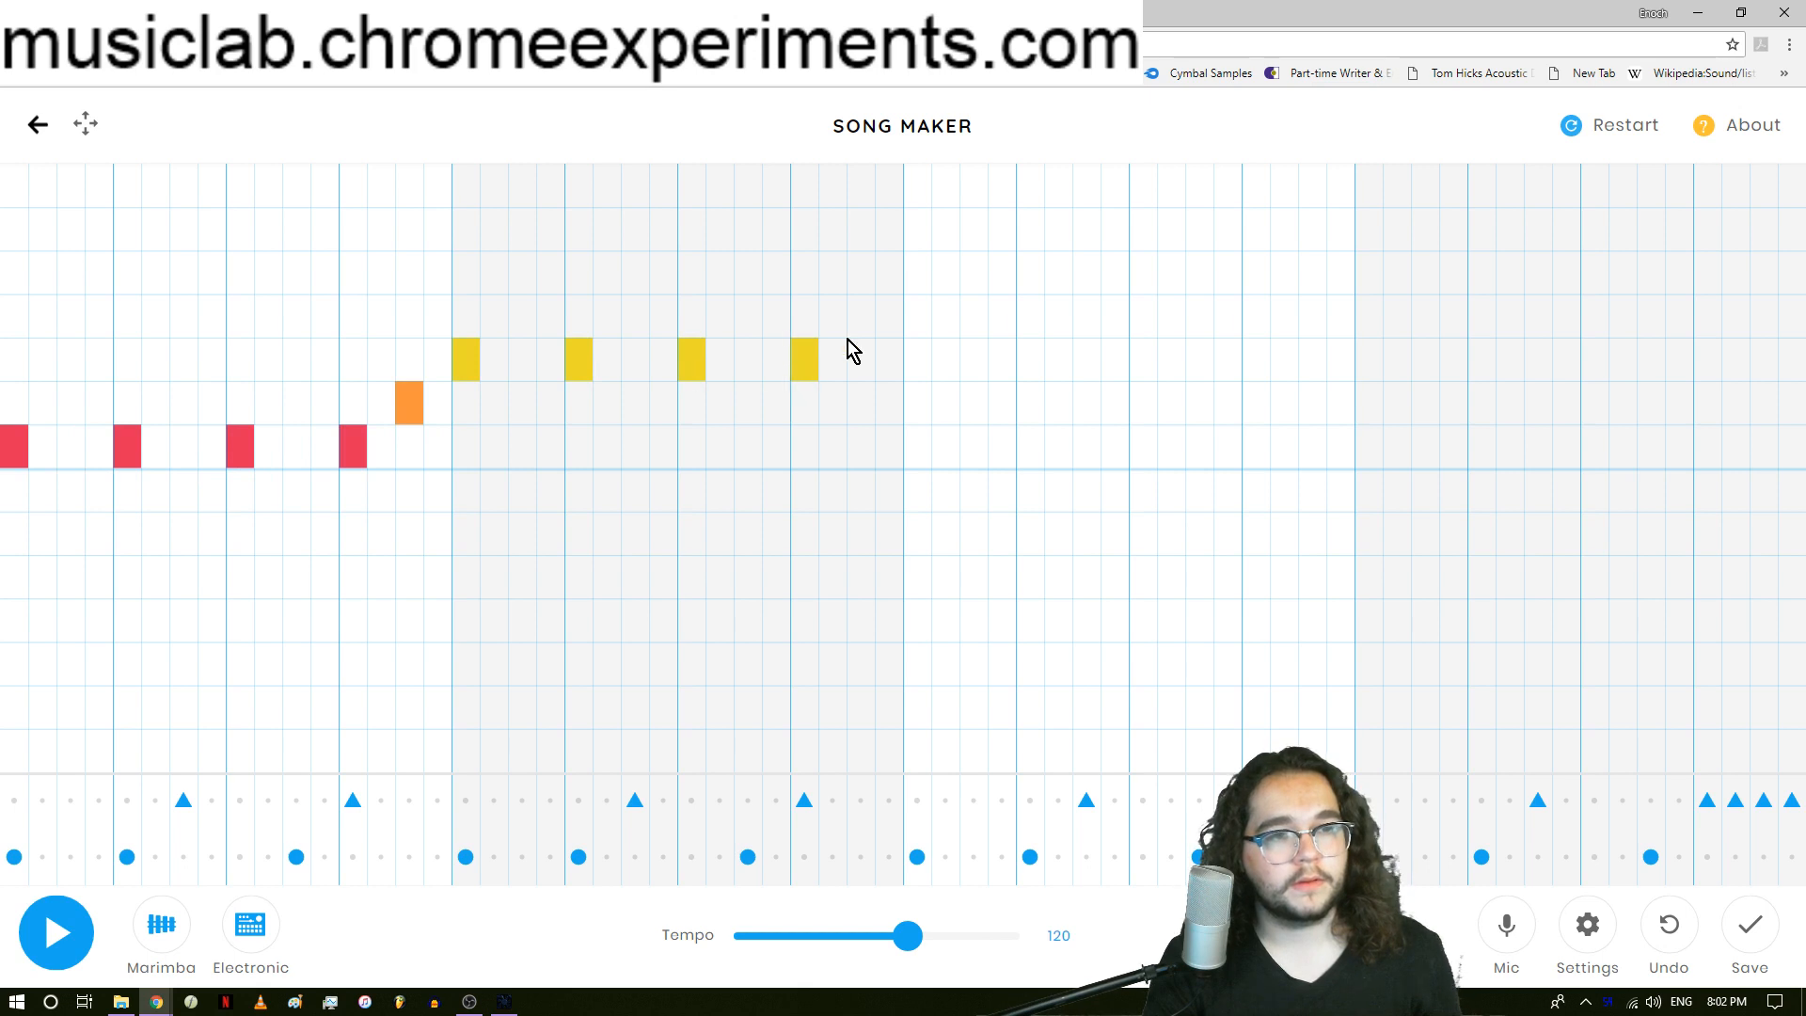
{"action": "left_click", "coordinate": [1025, 270]}
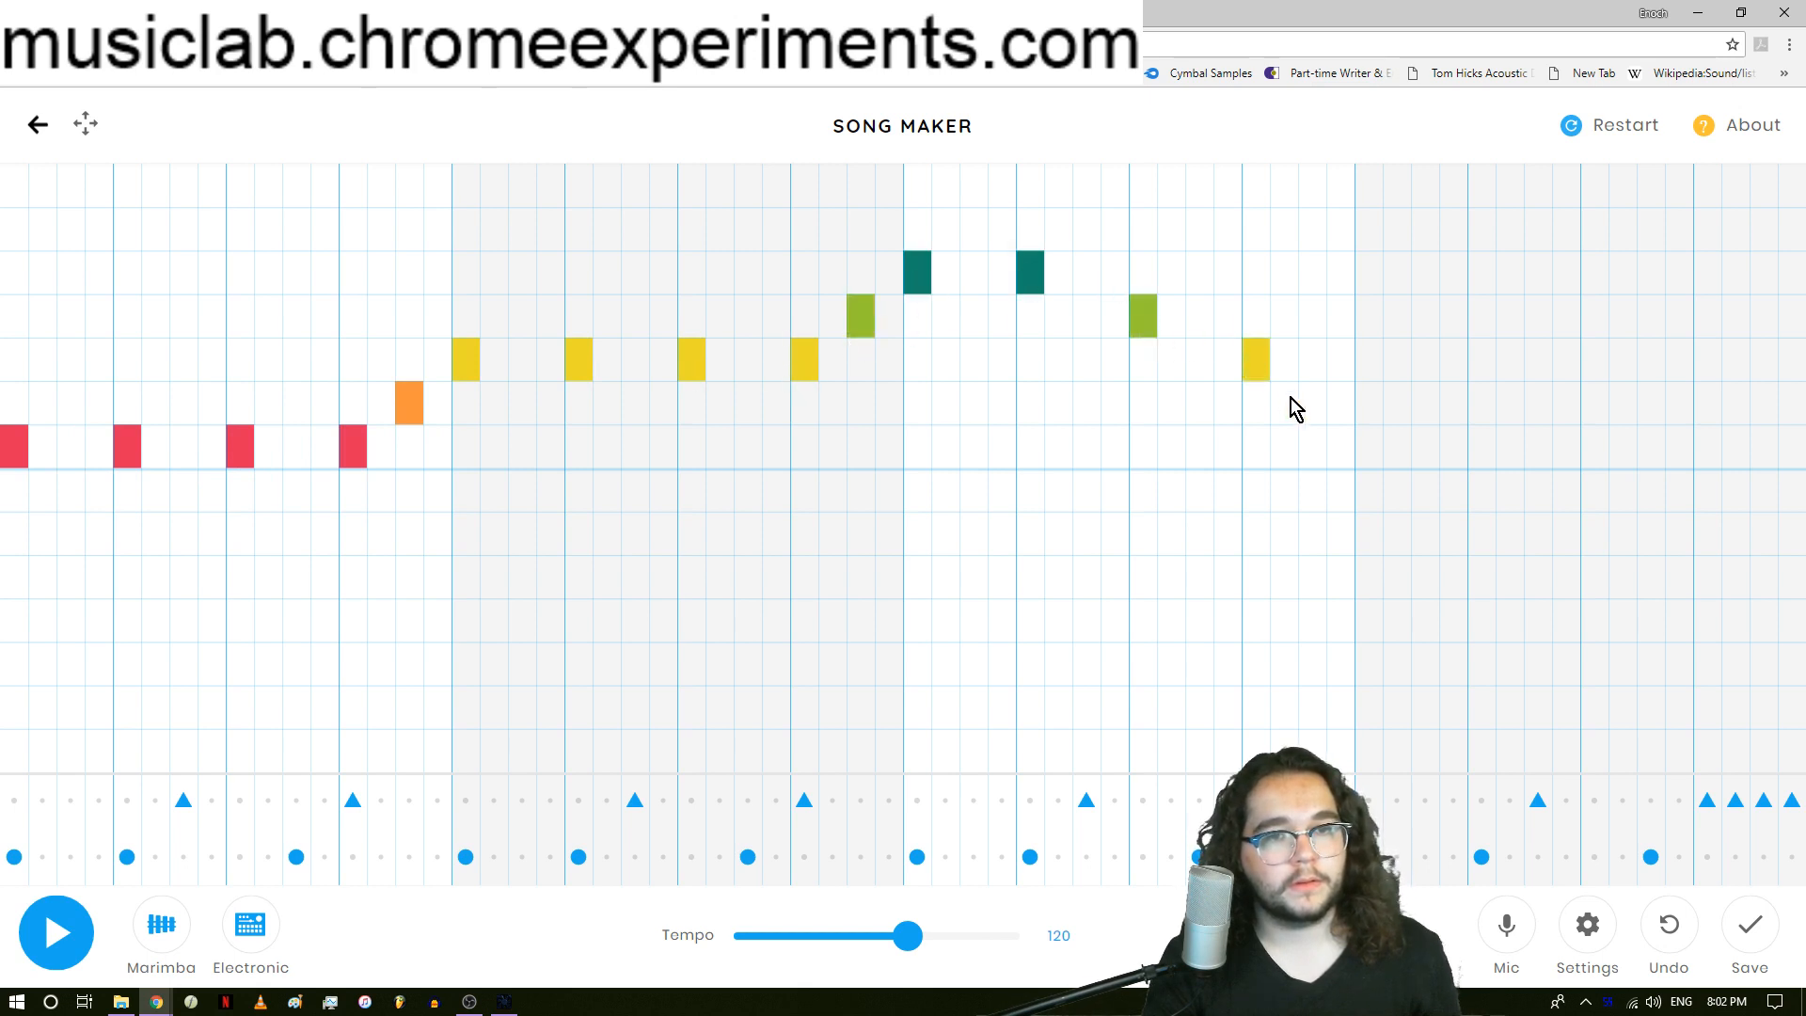
{"action": "left_click", "coordinate": [1473, 456]}
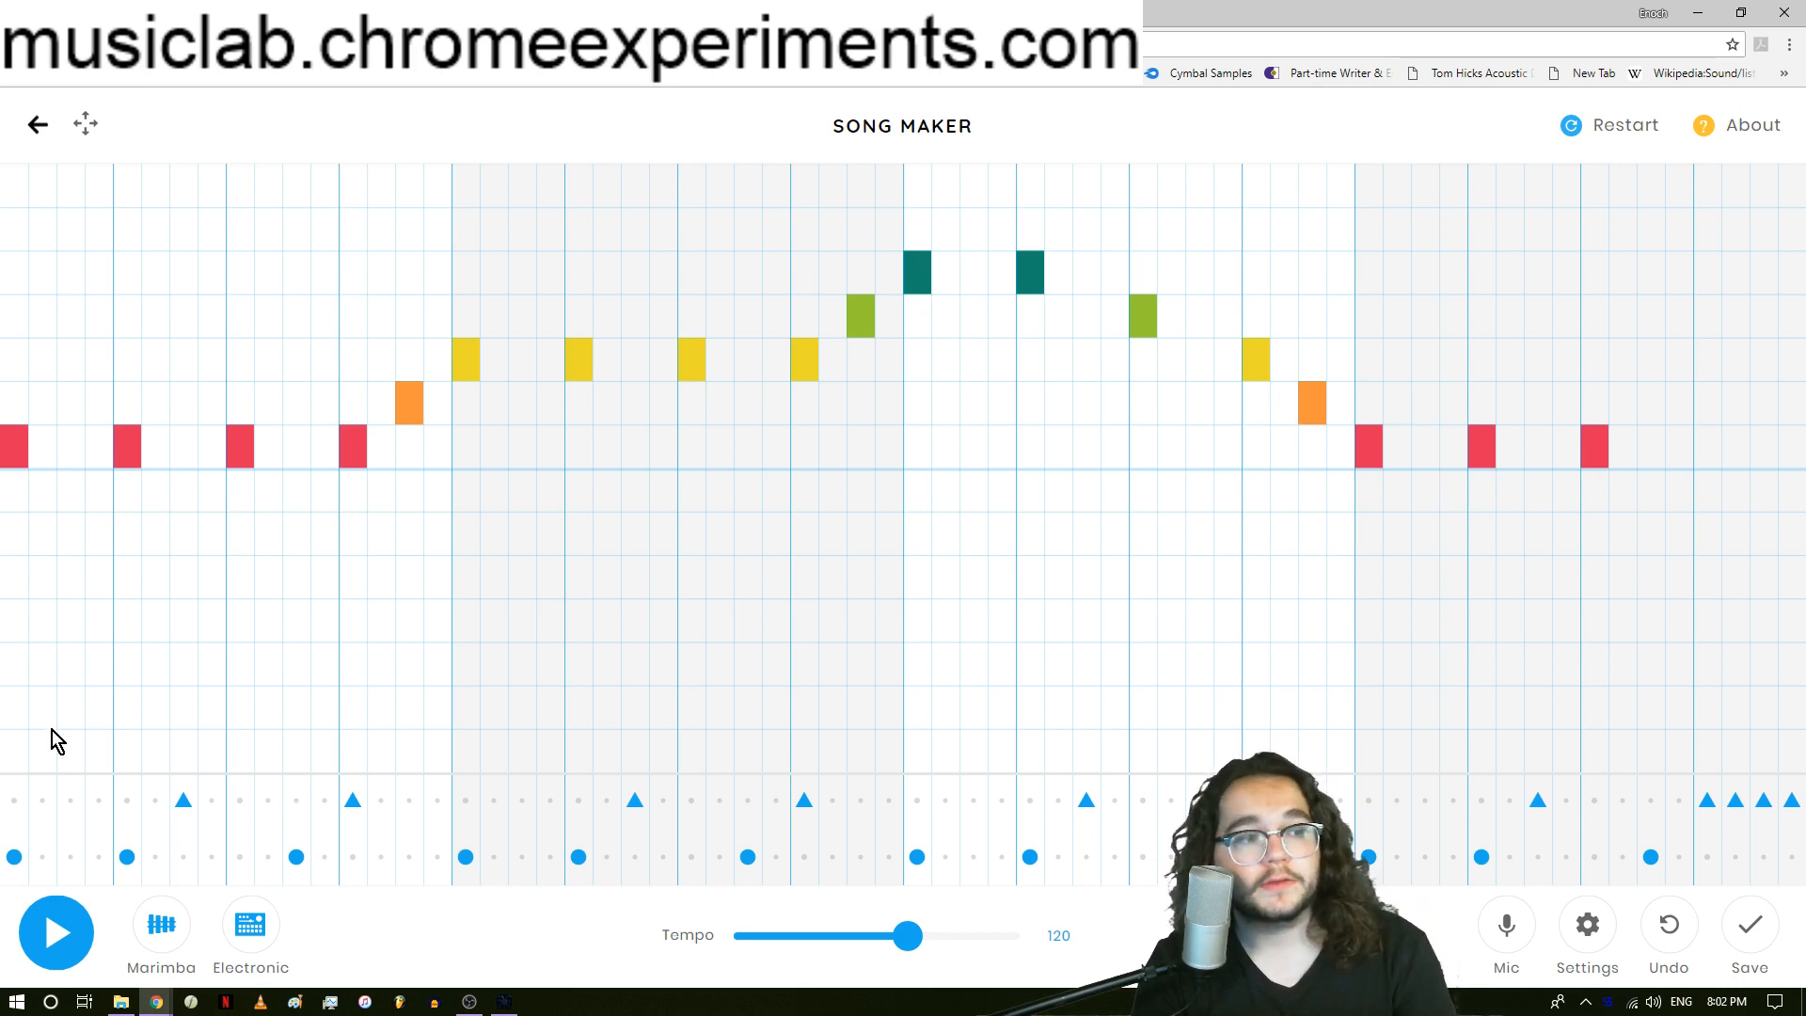
{"action": "left_click", "coordinate": [71, 929]}
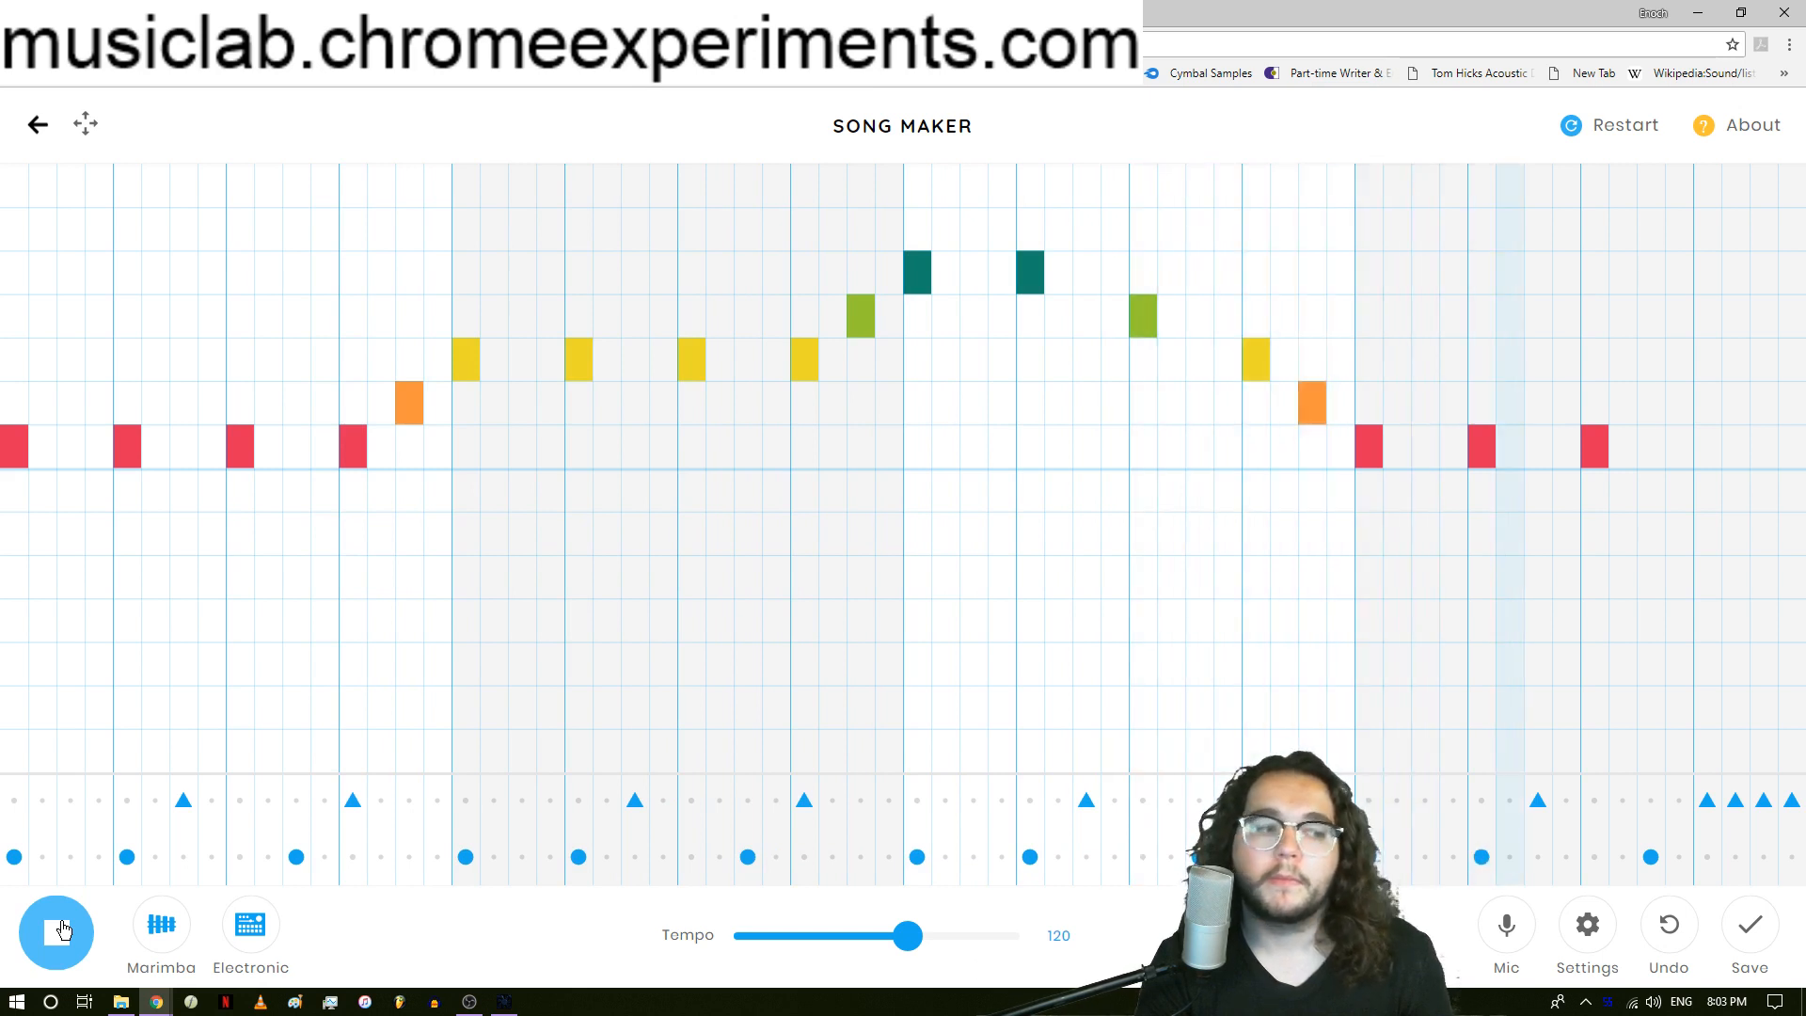
{"action": "left_click", "coordinate": [64, 931]}
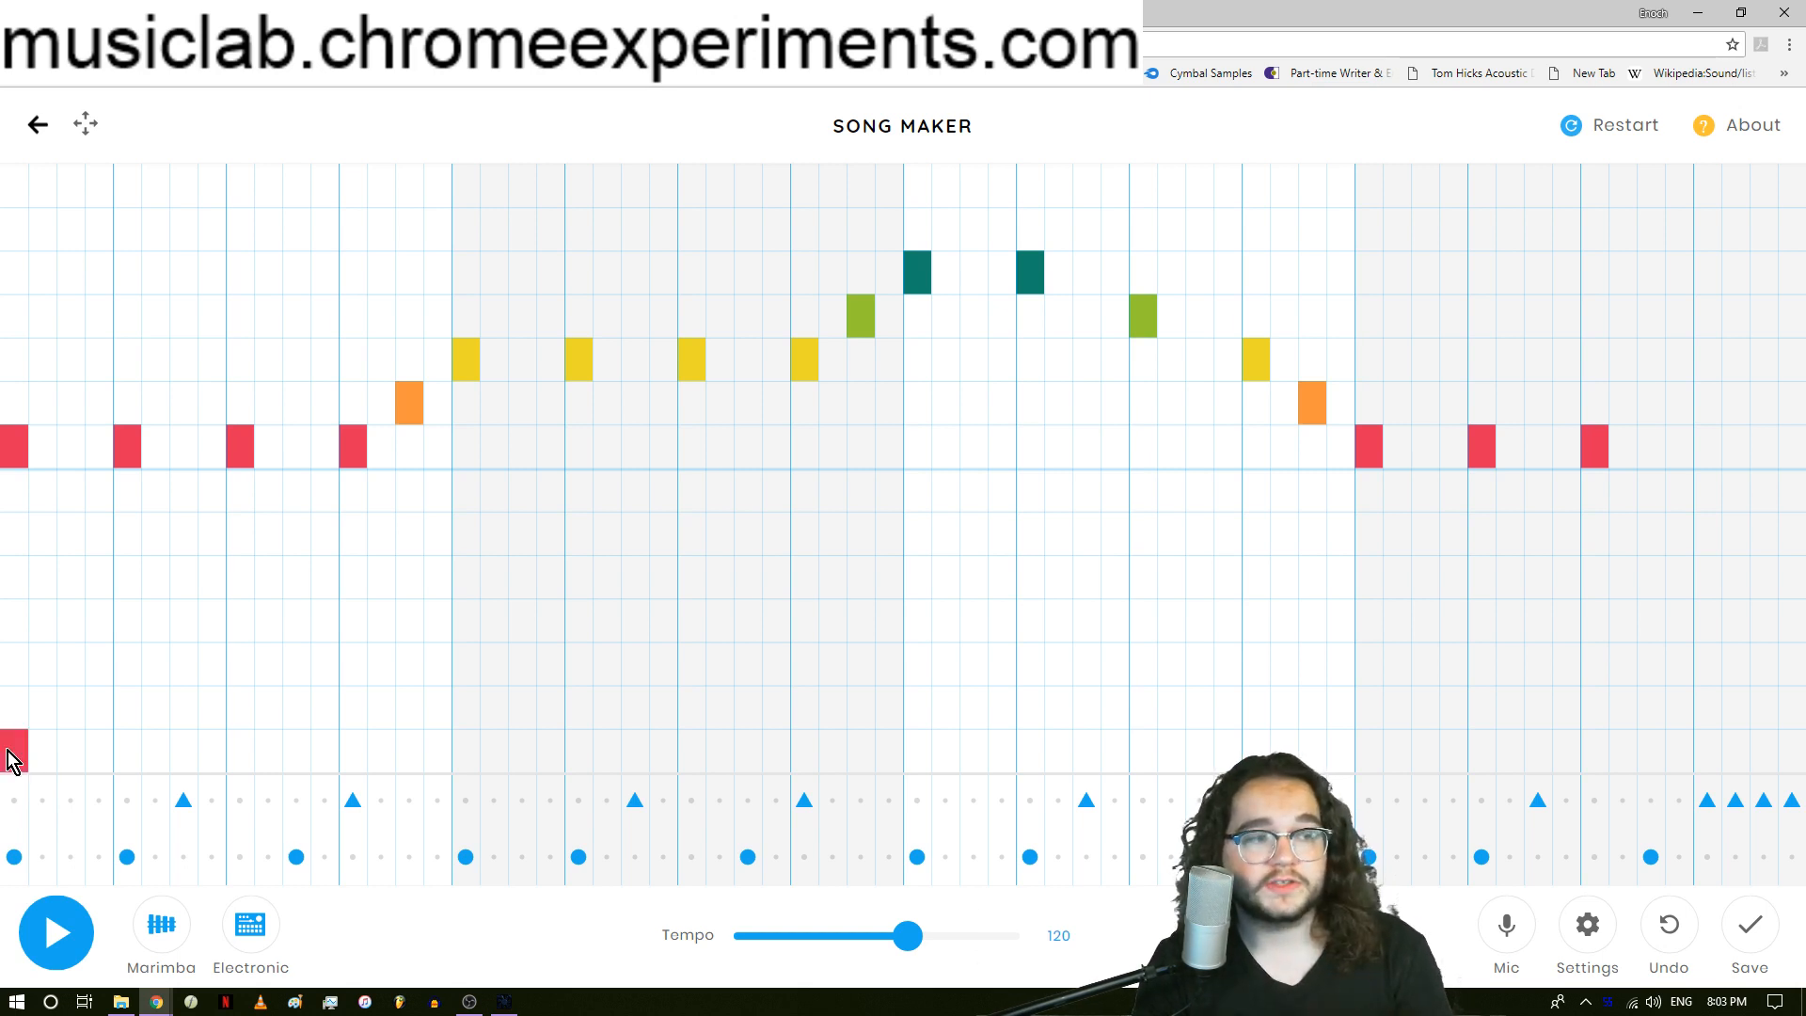
Place lower-octave harmony notes on the first steps, red in bar 1 and teal in bar 2, erasing the extra counting notes.
{"action": "left_click_drag", "start_coordinate": [15, 696], "coordinate": [12, 589]}
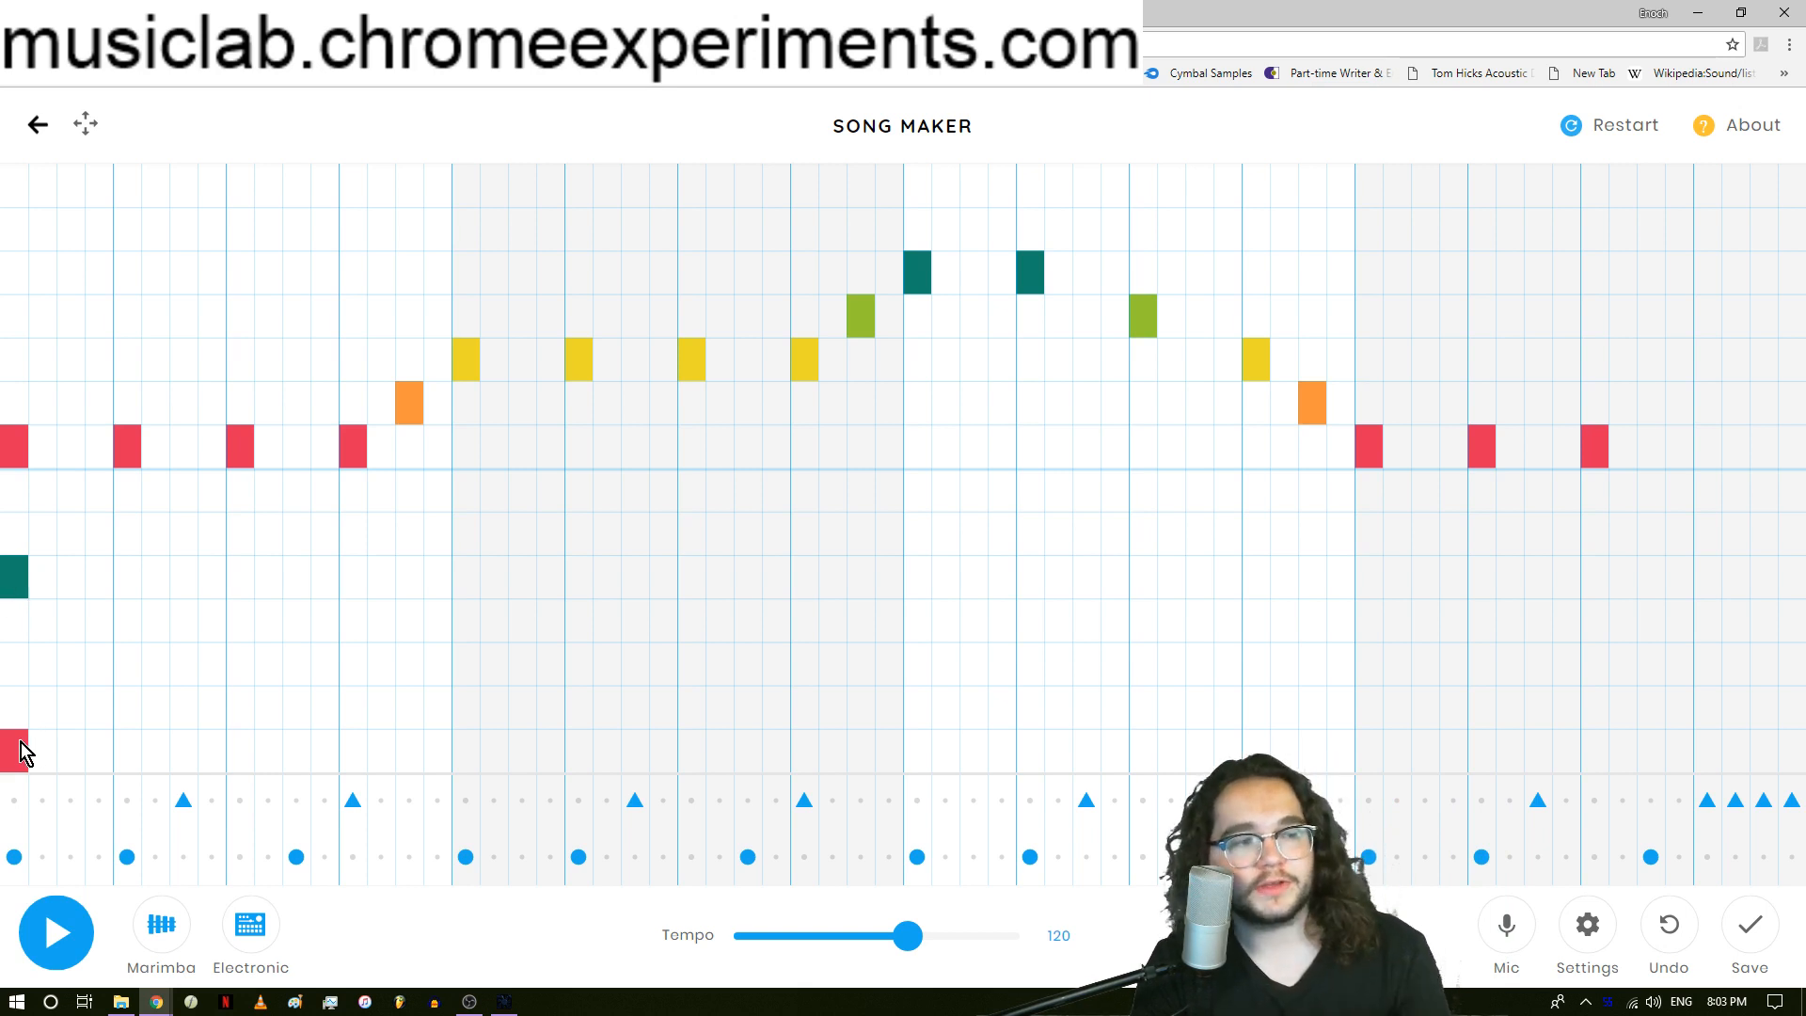
{"action": "left_click", "coordinate": [25, 573]}
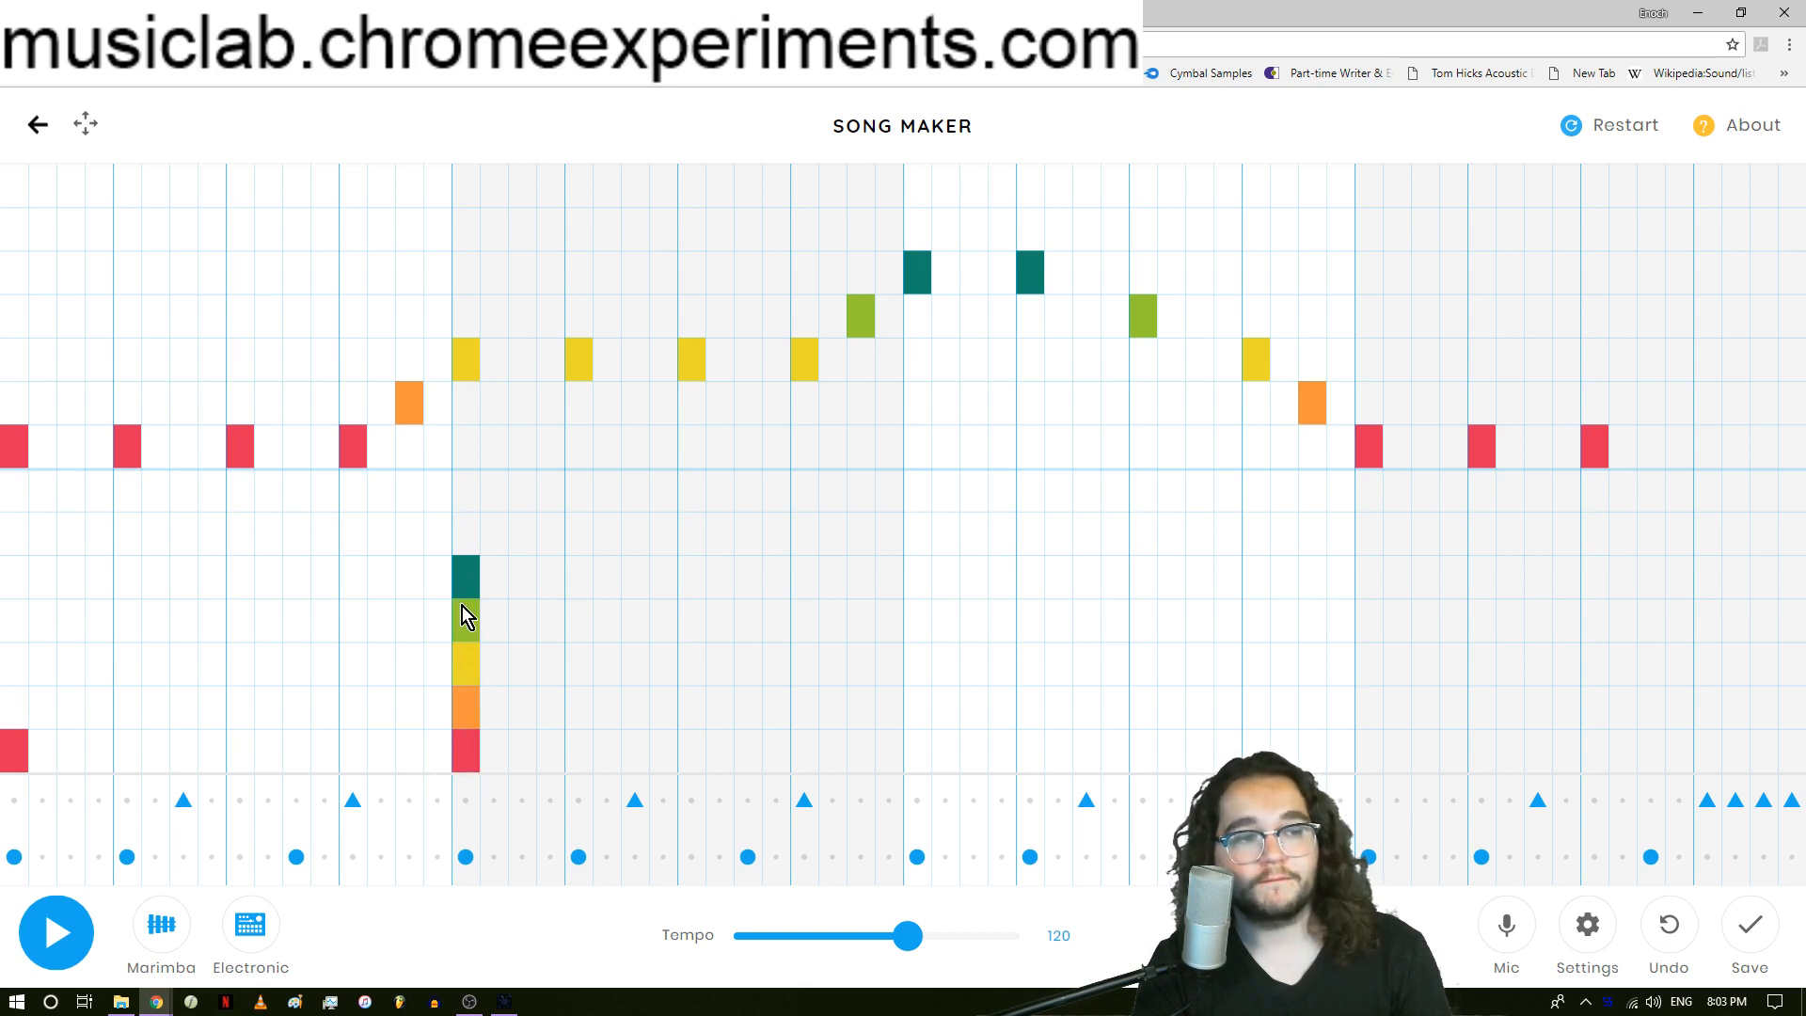
{"action": "mouse_move", "coordinate": [461, 612]}
{"action": "left_mouse_down"}
{"action": "mouse_move", "coordinate": [463, 744]}
{"action": "mouse_move", "coordinate": [504, 728]}
{"action": "left_mouse_up"}
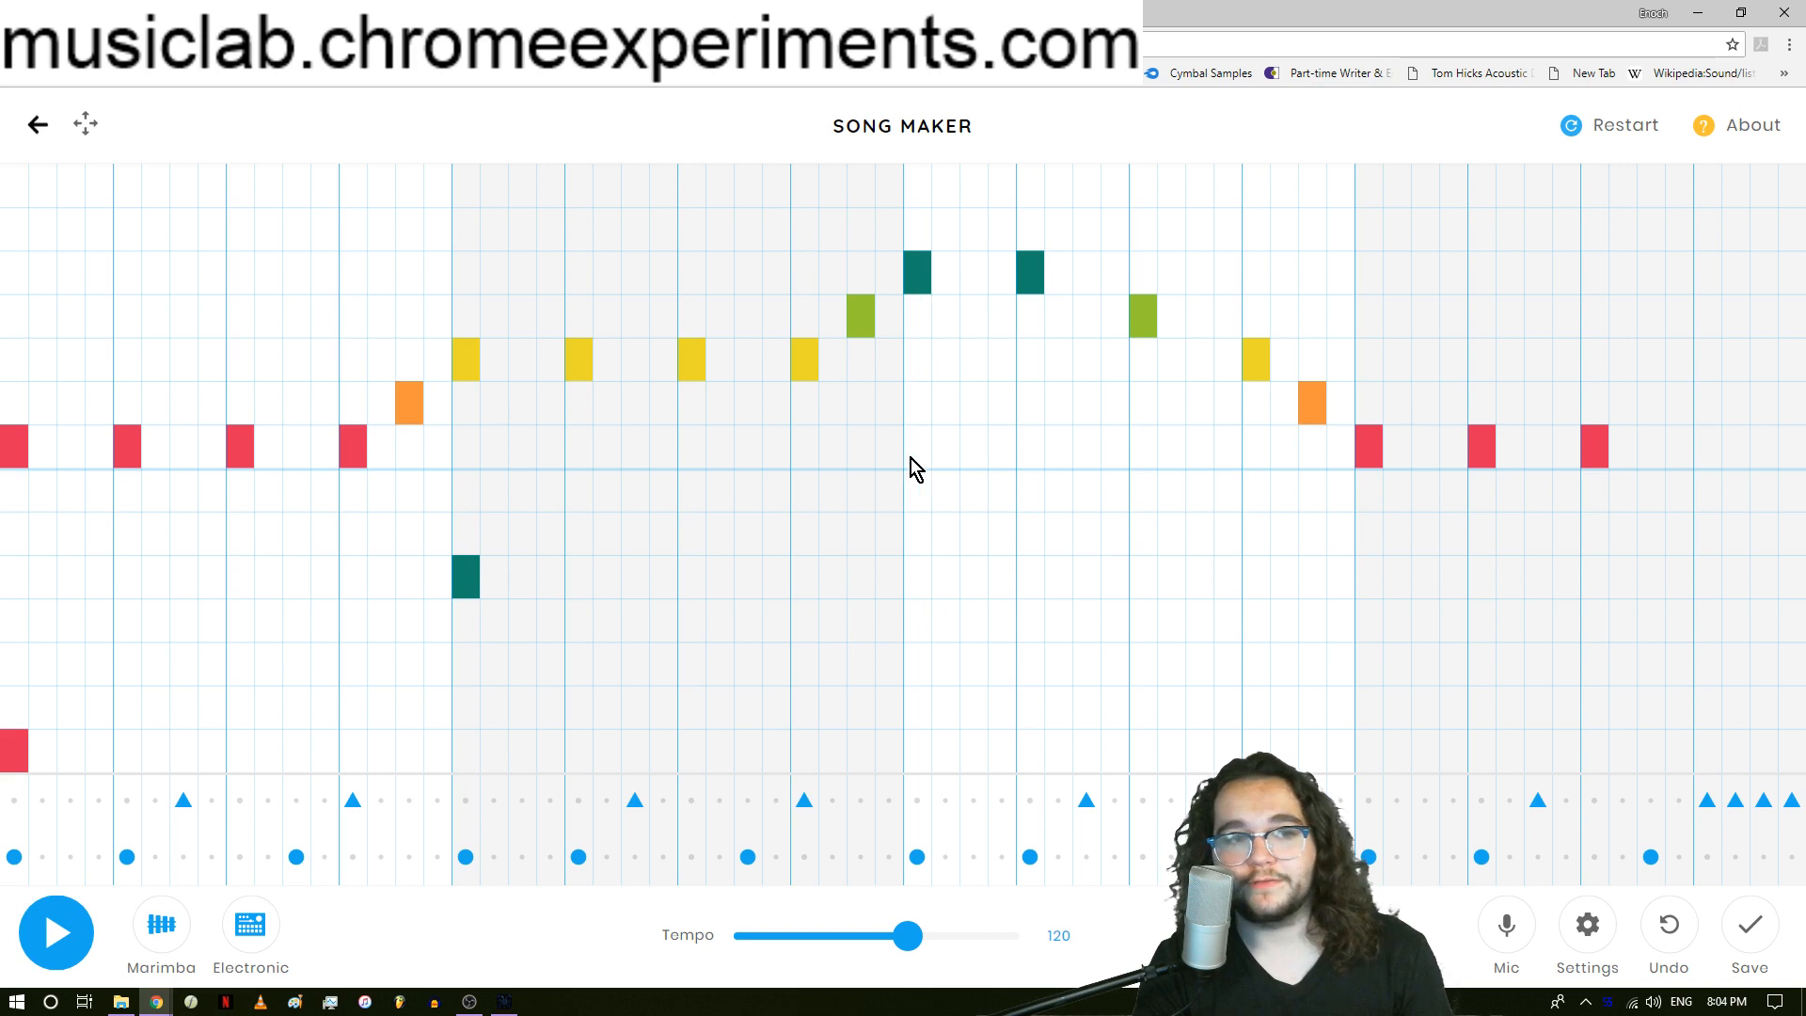
{"action": "left_click_drag", "start_coordinate": [911, 460], "coordinate": [912, 404]}
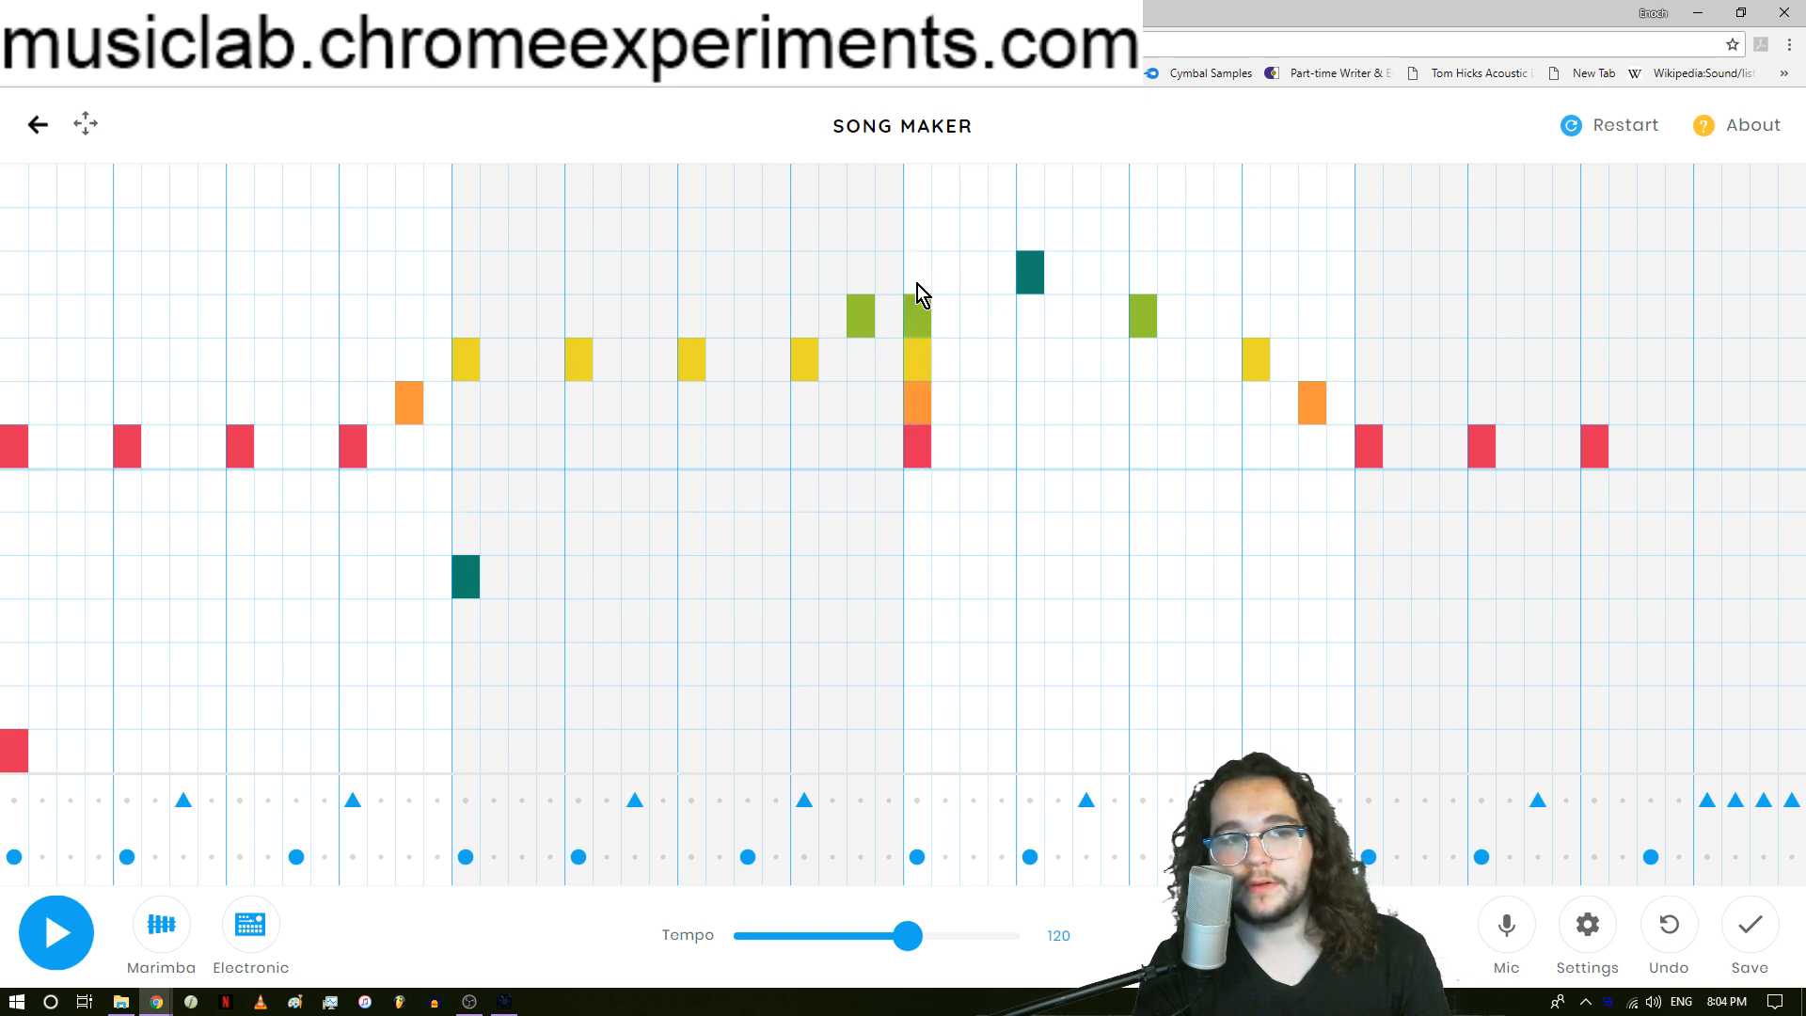
{"action": "left_click", "coordinate": [917, 318]}
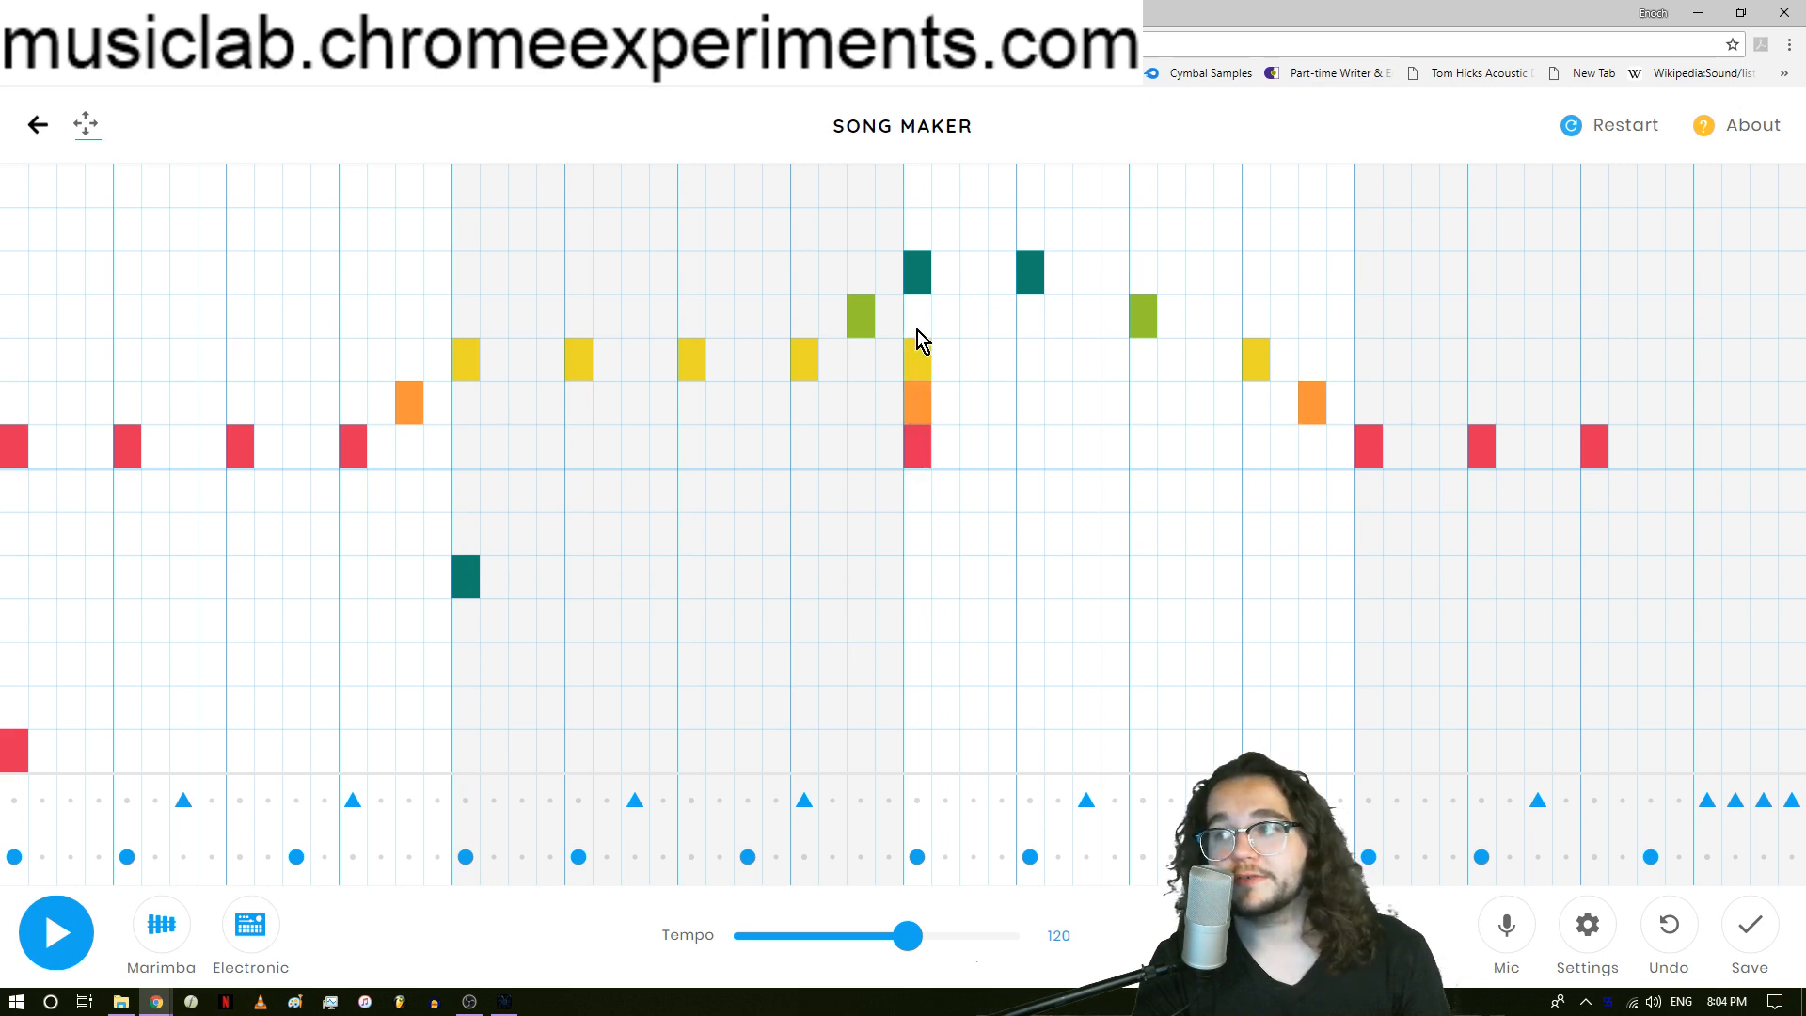
{"action": "left_click", "coordinate": [919, 446]}
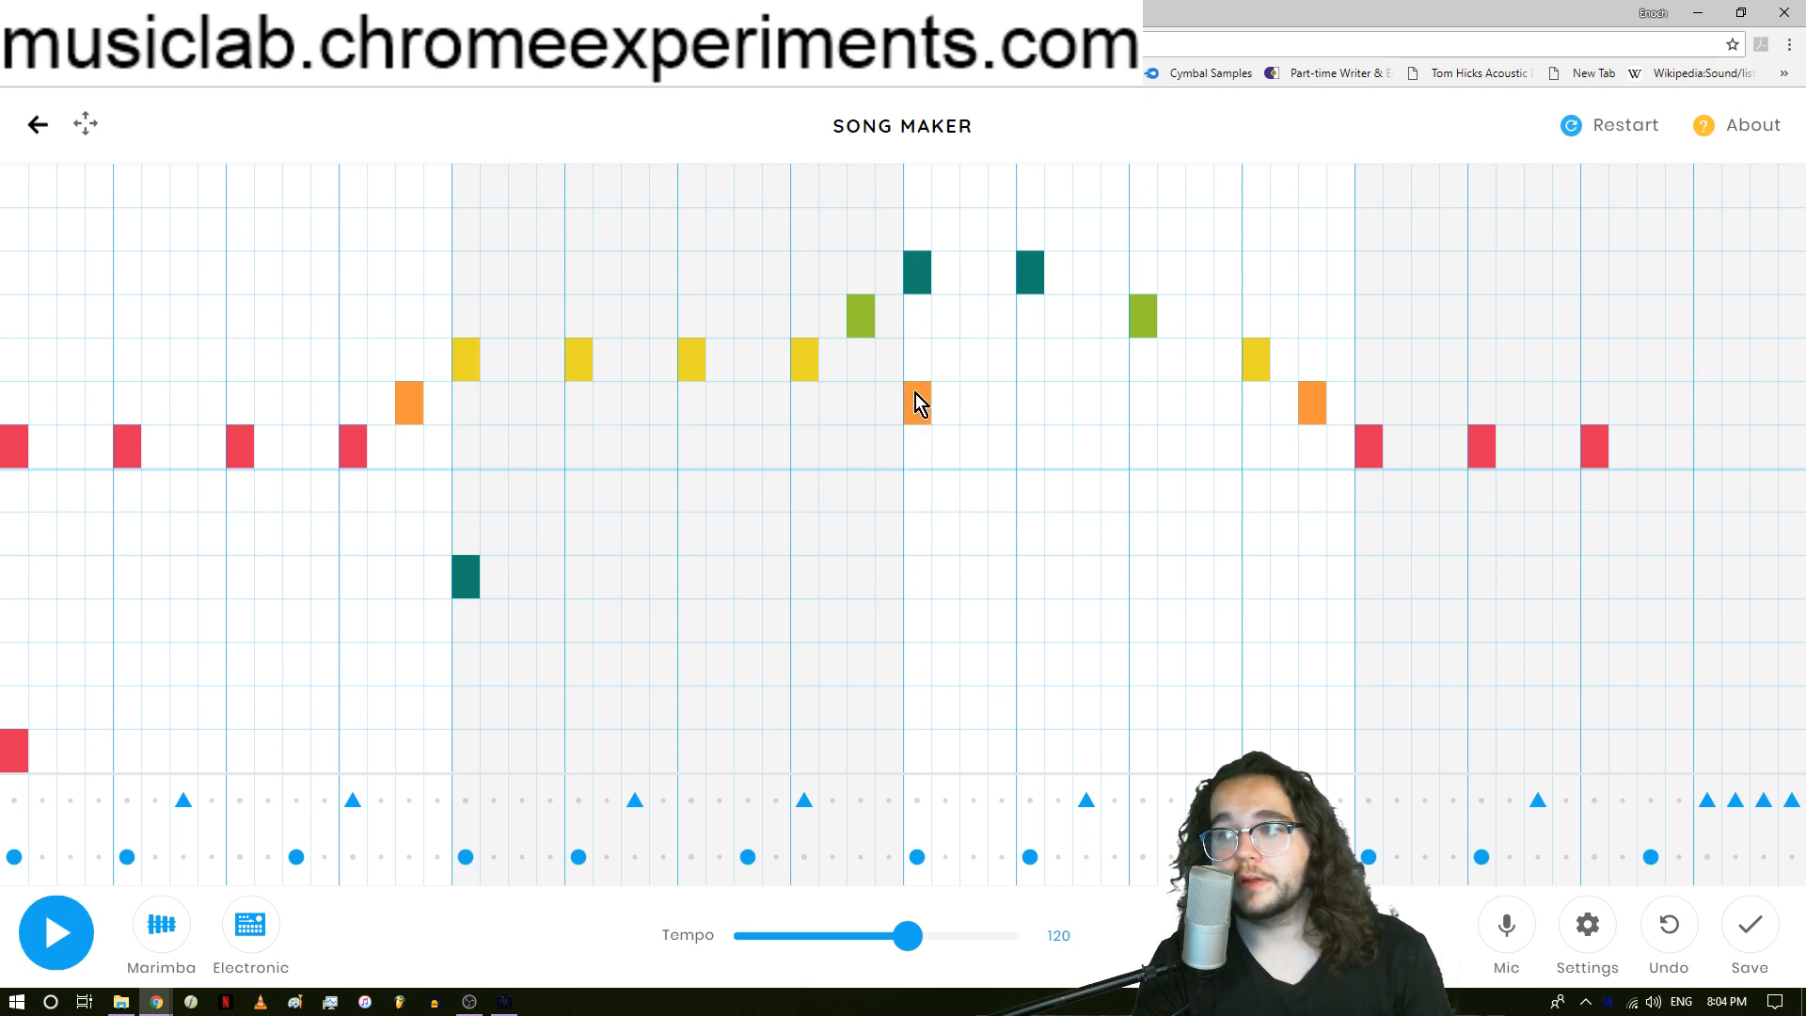
{"action": "left_click", "coordinate": [916, 399]}
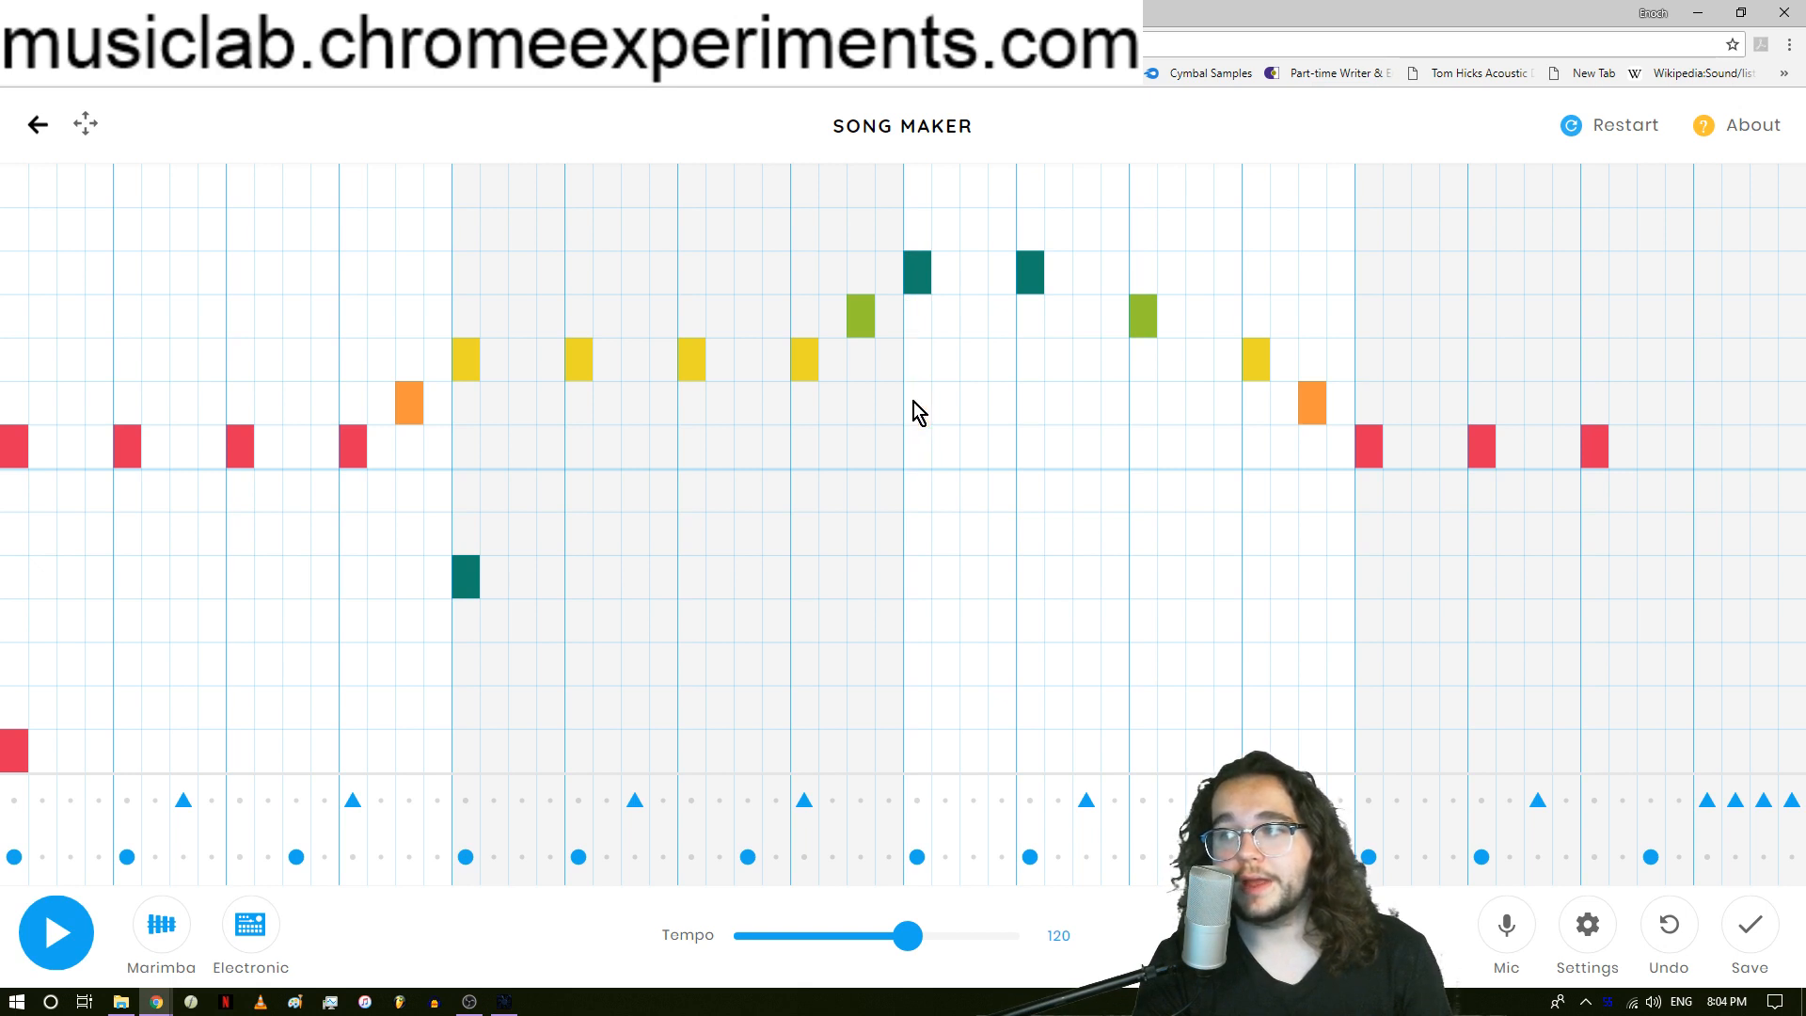
Place a lower-octave teal harmony note on the first step of bar 3.
{"action": "left_click", "coordinate": [912, 576]}
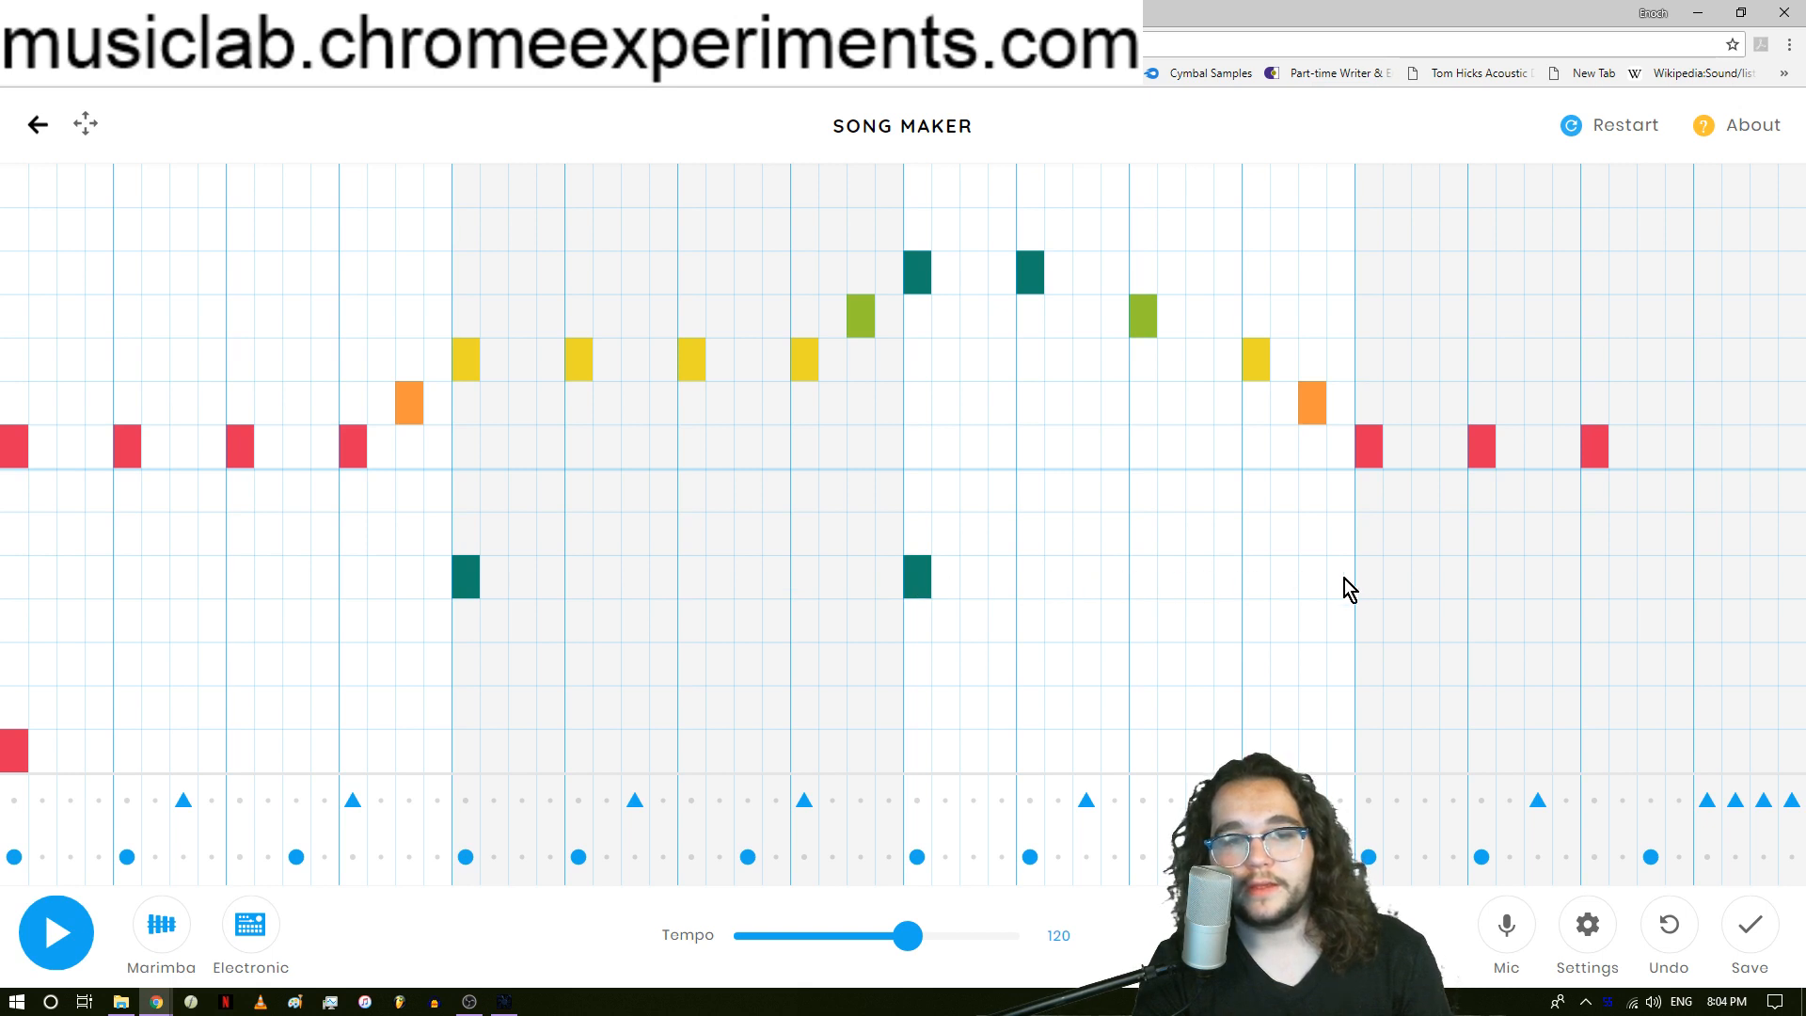
Place a red harmony note in the lowest melody row on the first step of bar 4 and play back the song.
{"action": "left_click", "coordinate": [1370, 767]}
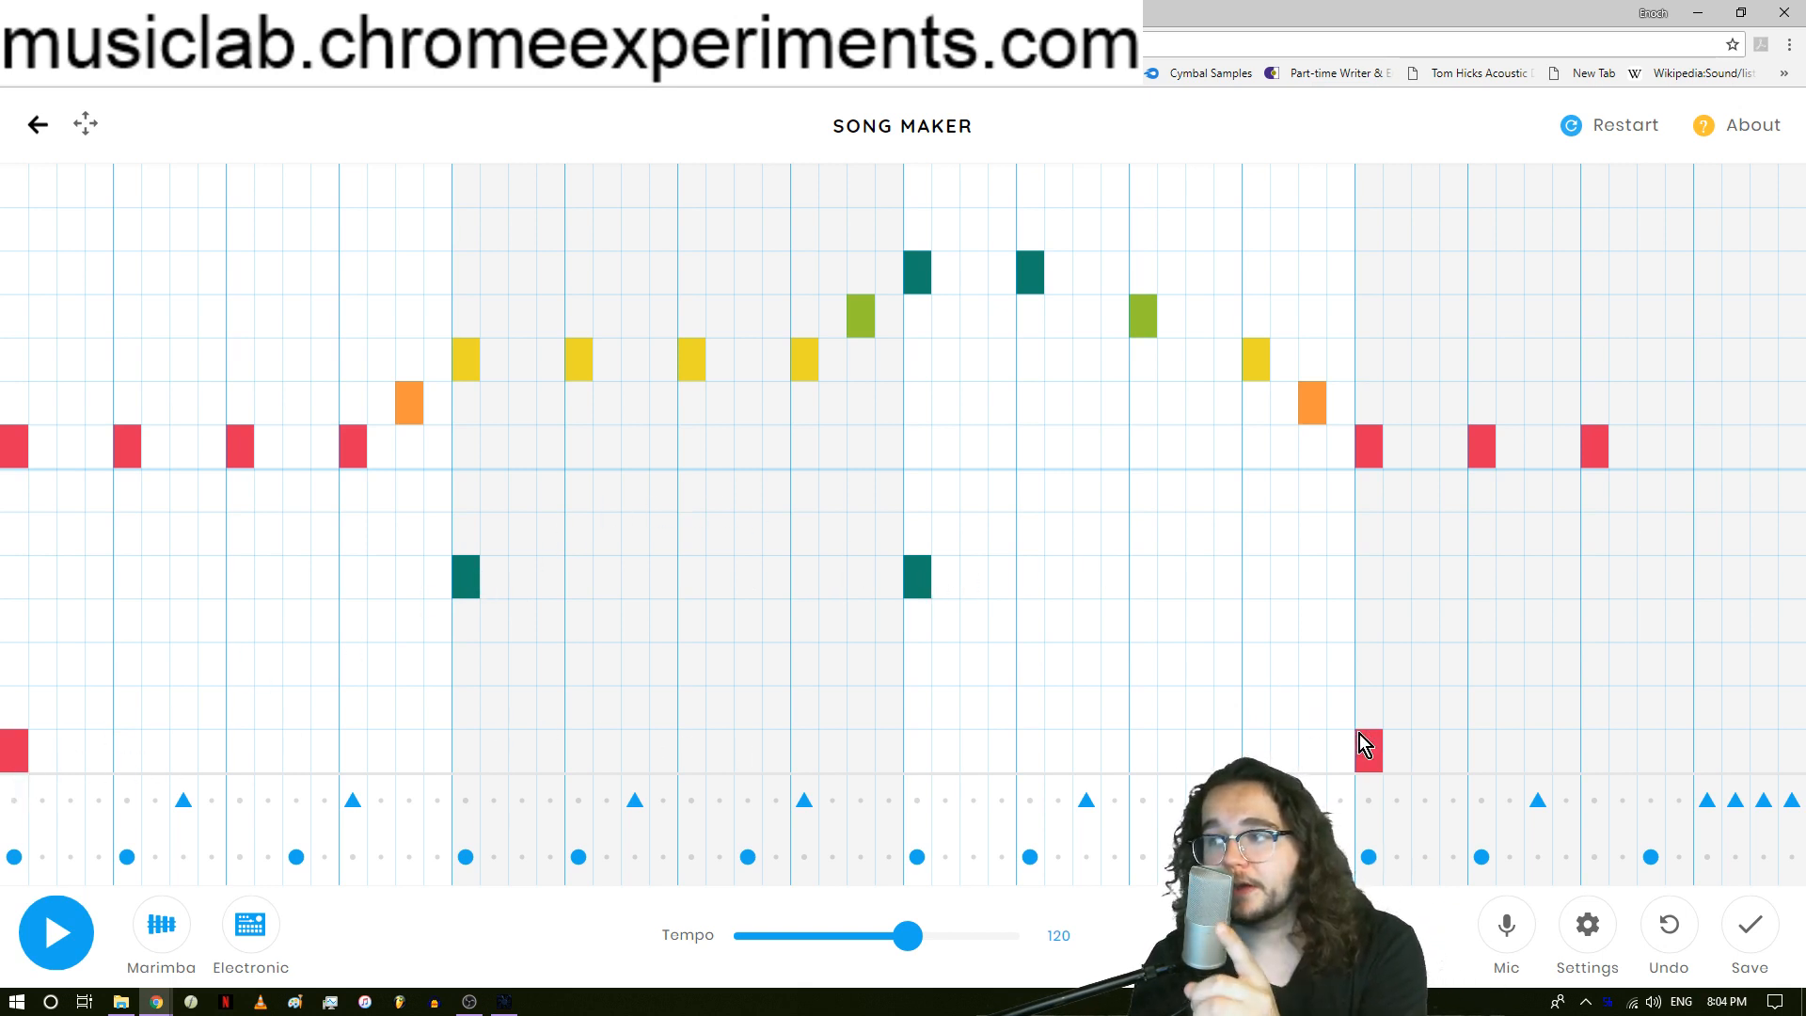
{"action": "left_click", "coordinate": [42, 957]}
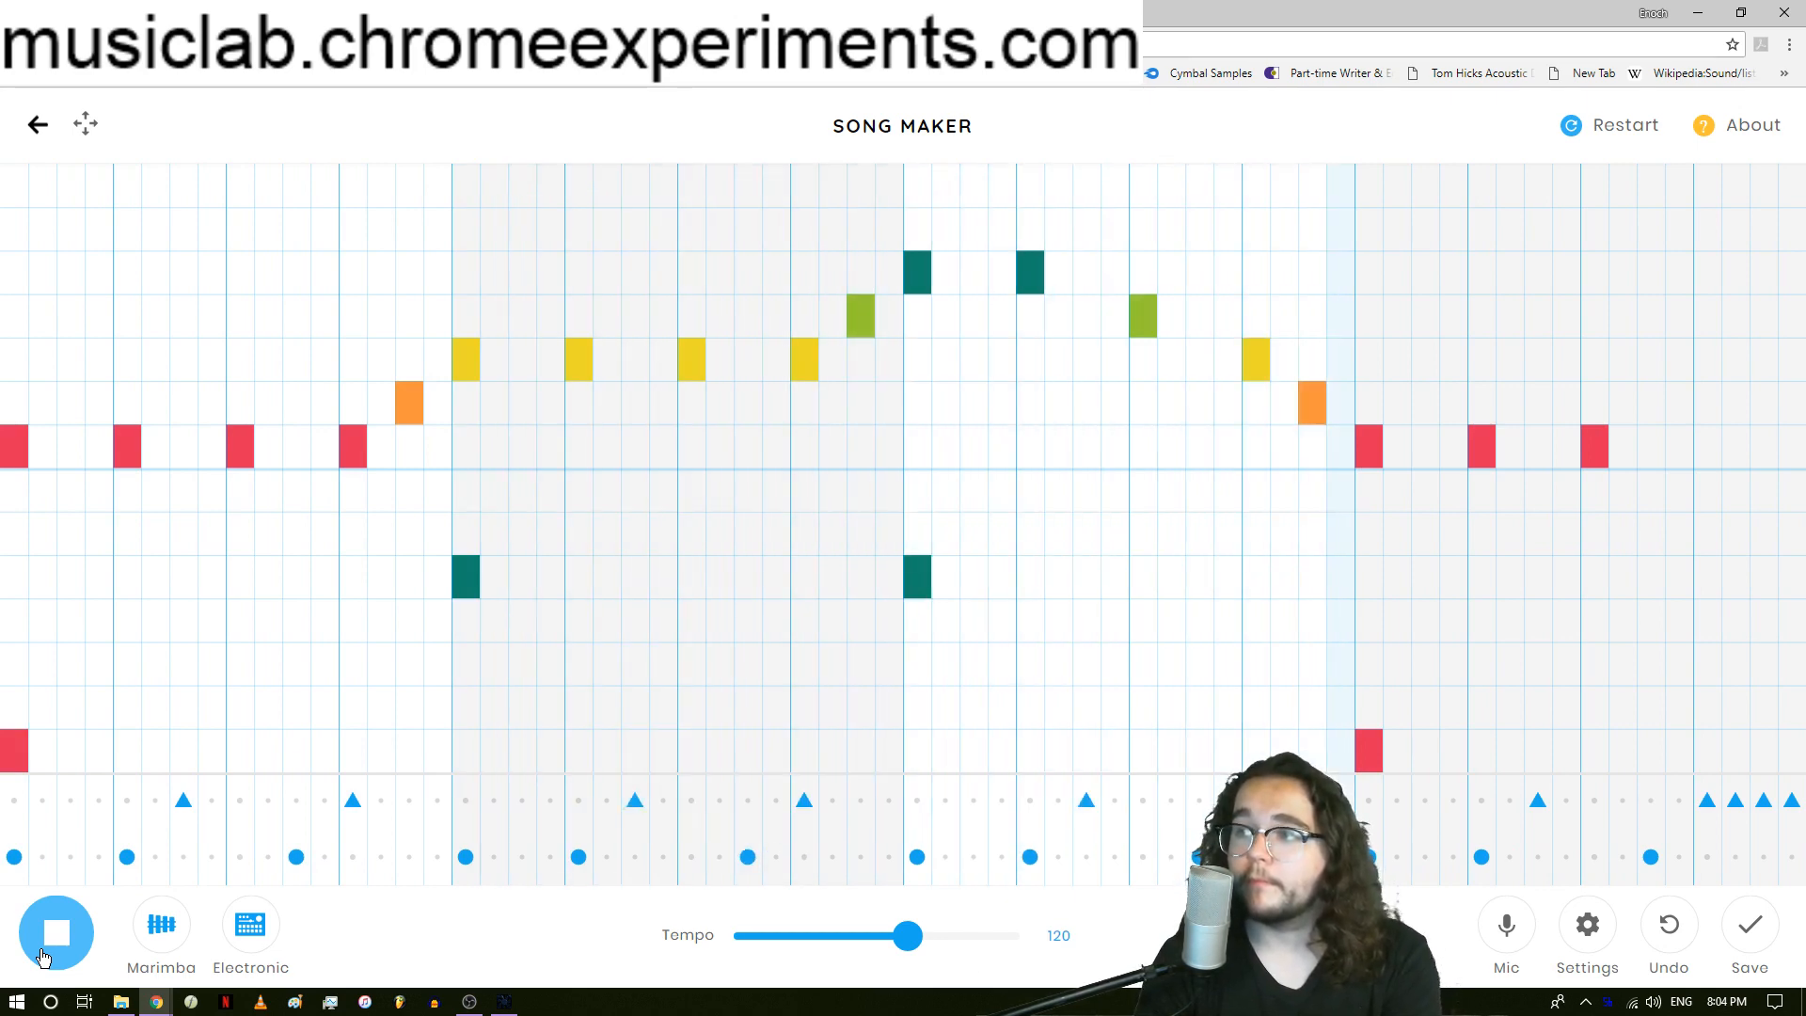
{"action": "left_click", "coordinate": [35, 957]}
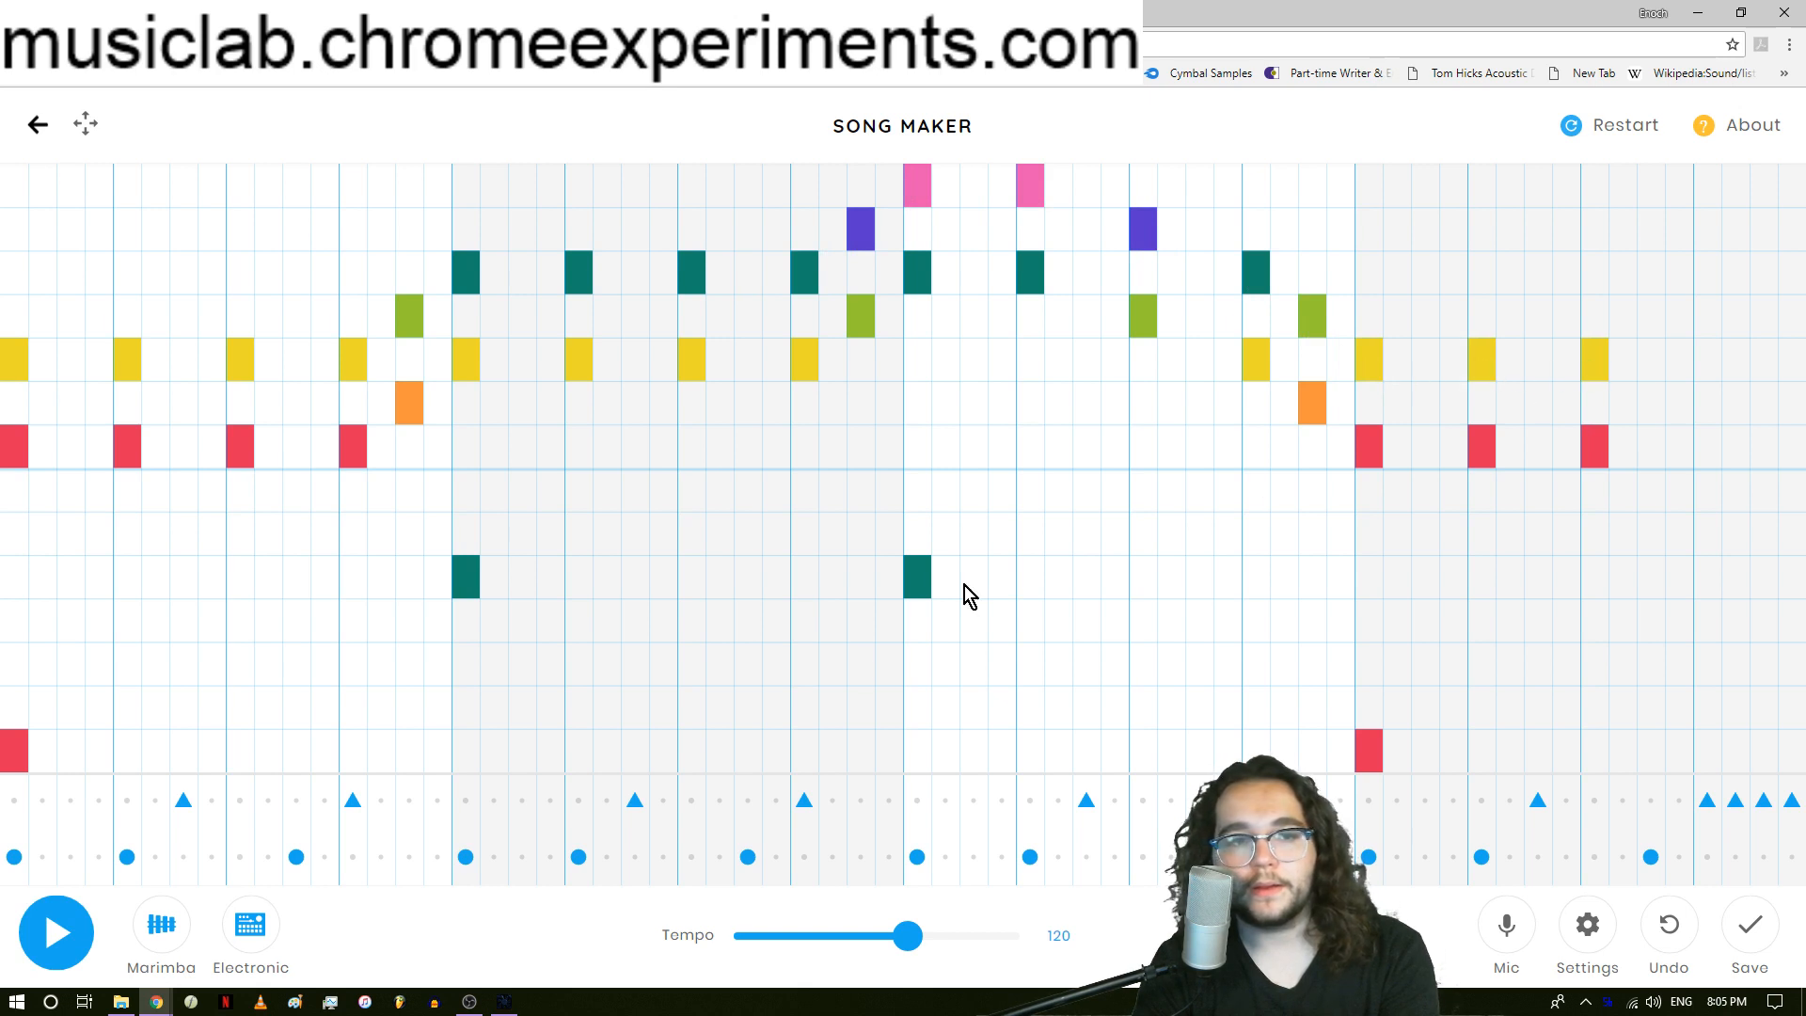
Play back the harmonised song before and after setting the tempo to 151.
{"action": "left_click", "coordinate": [52, 938]}
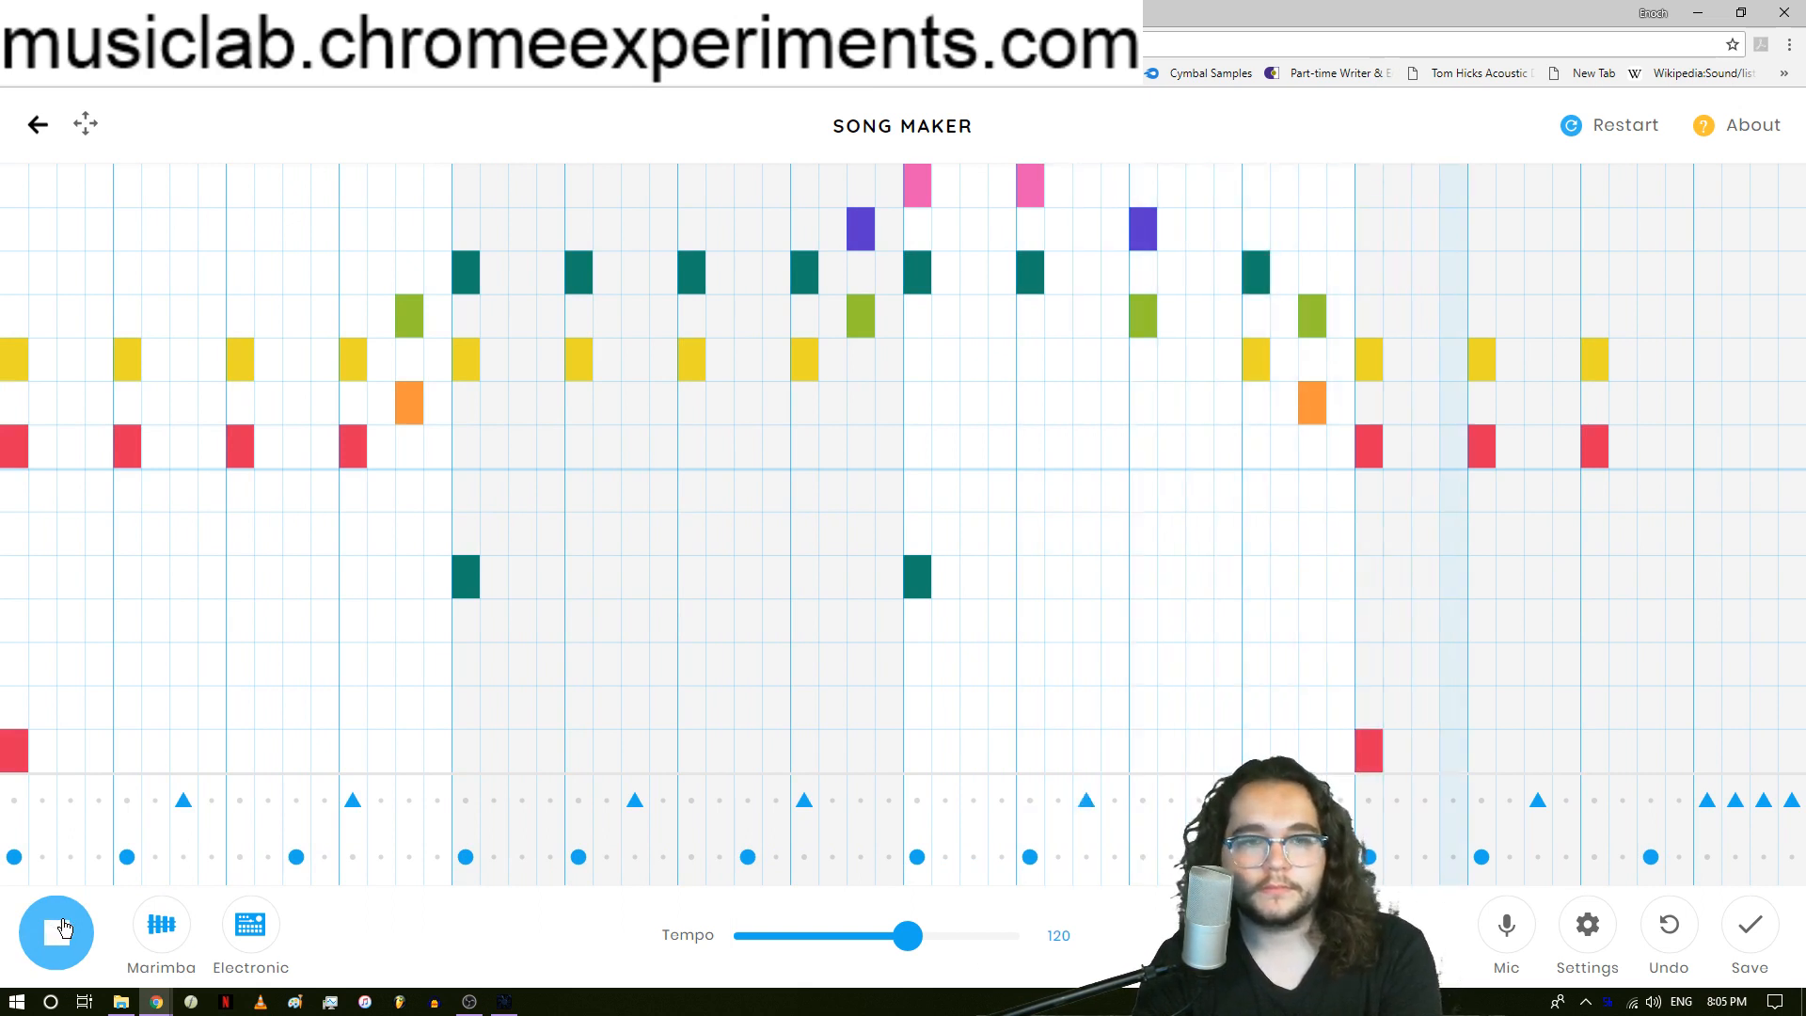
{"action": "left_click", "coordinate": [61, 928]}
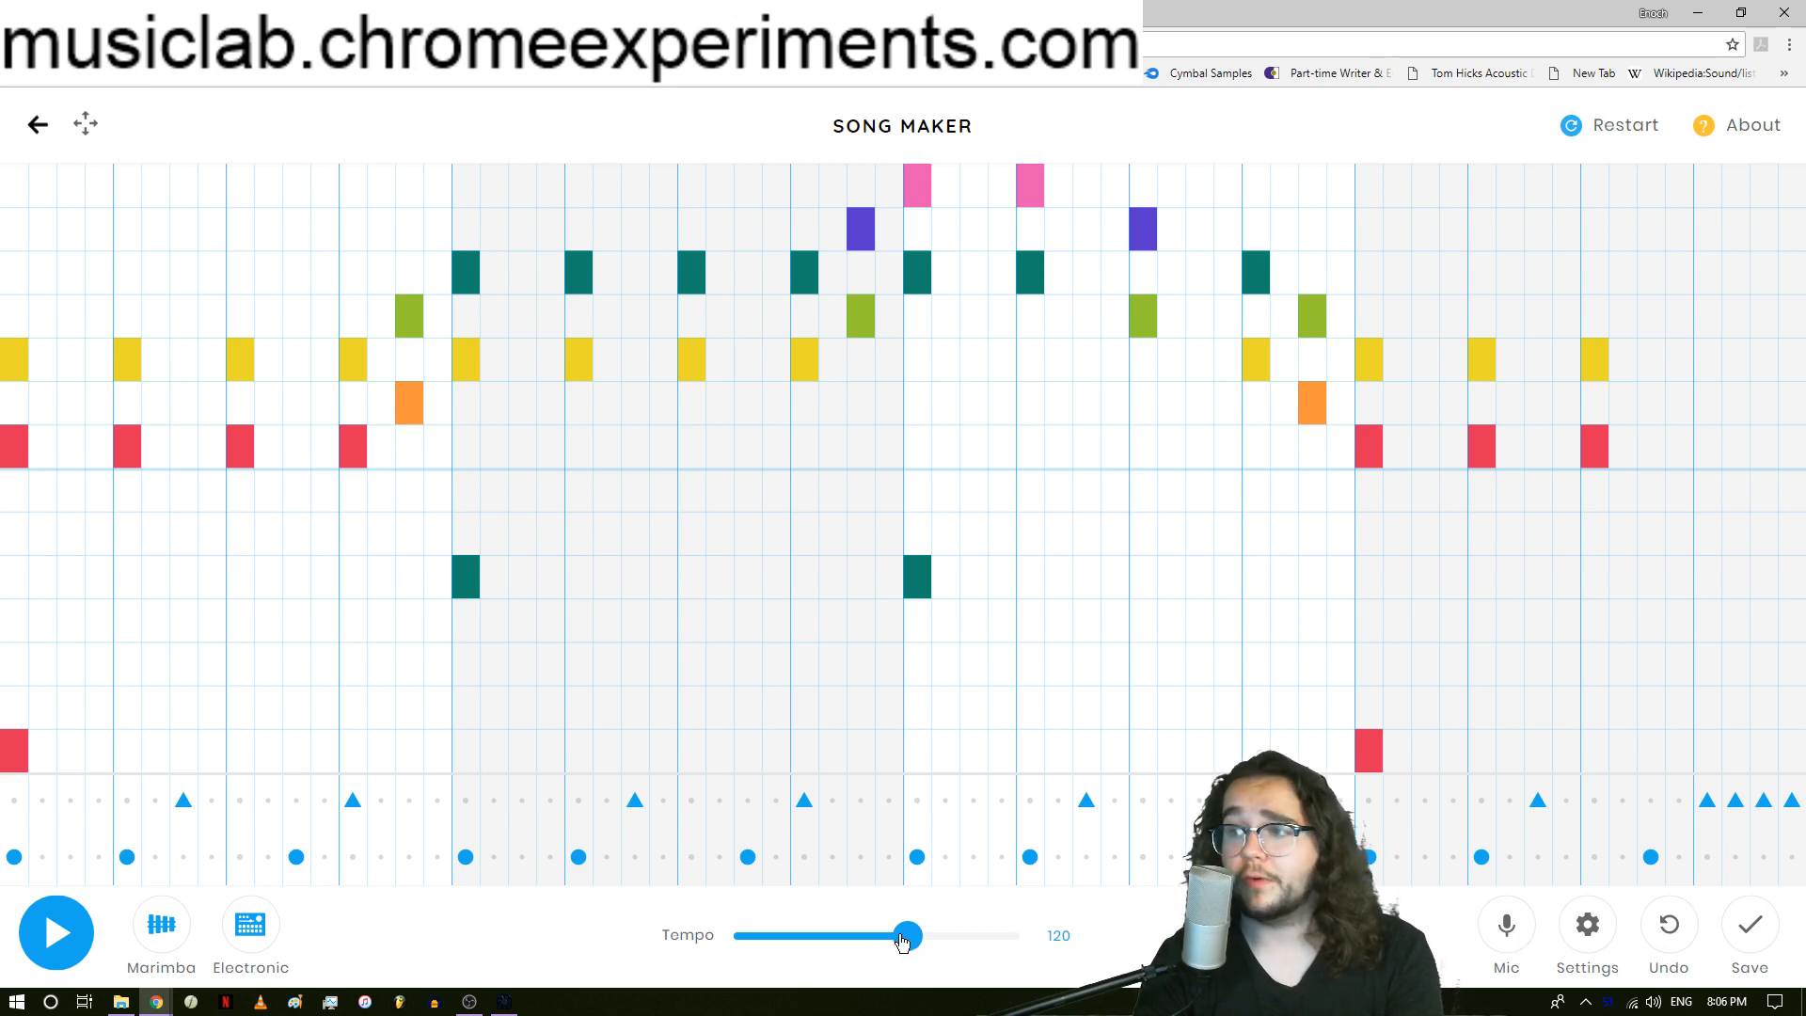
{"action": "left_click_drag", "start_coordinate": [908, 940], "coordinate": [946, 941]}
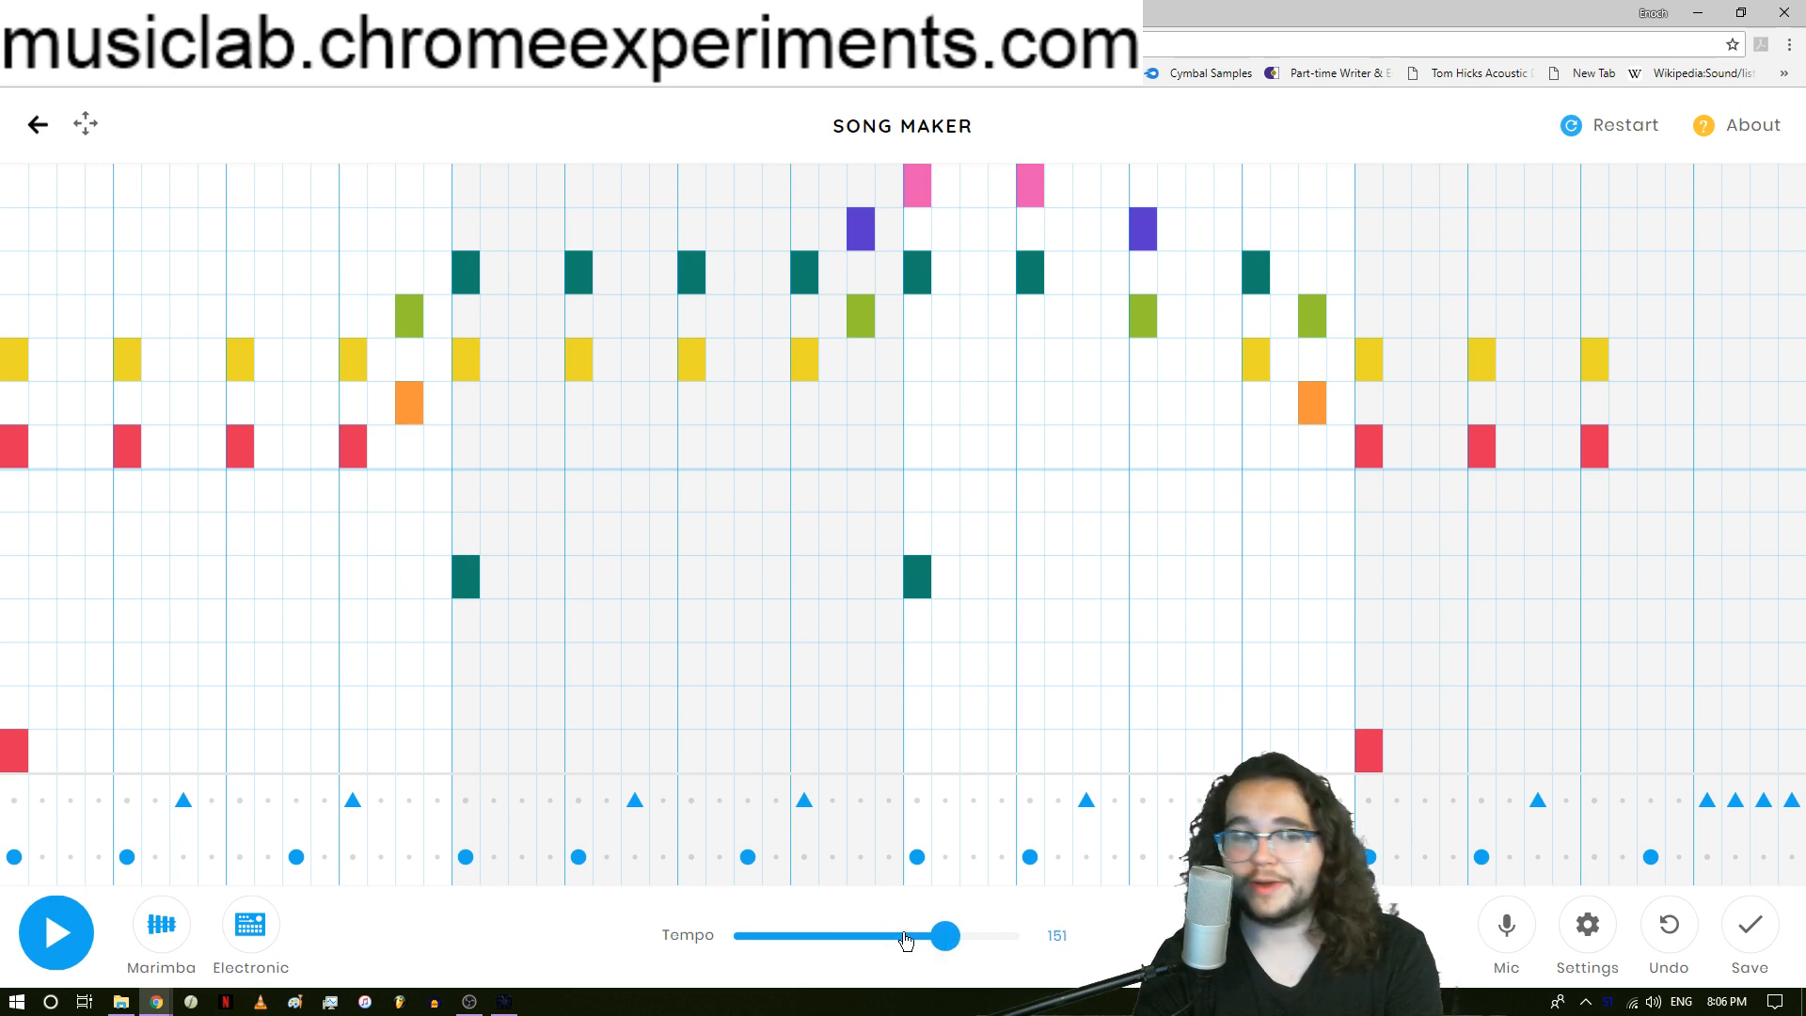
{"action": "left_click", "coordinate": [58, 918]}
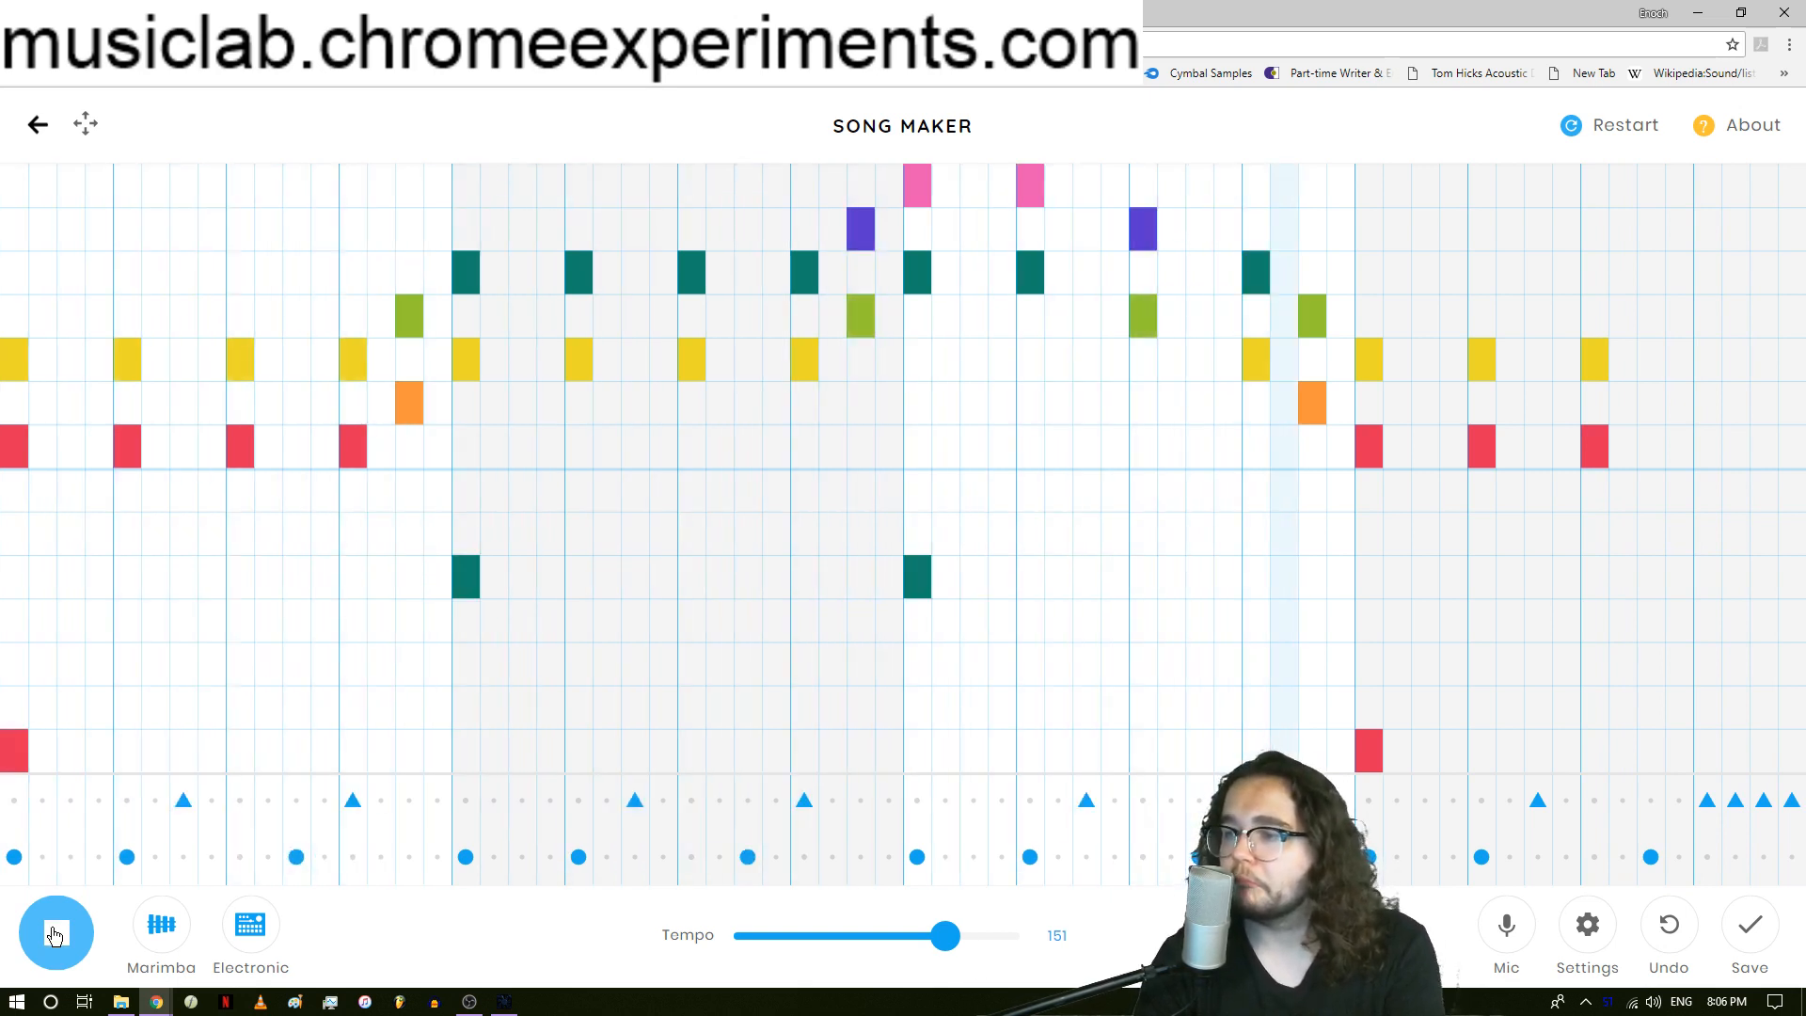
{"action": "left_click", "coordinate": [53, 934]}
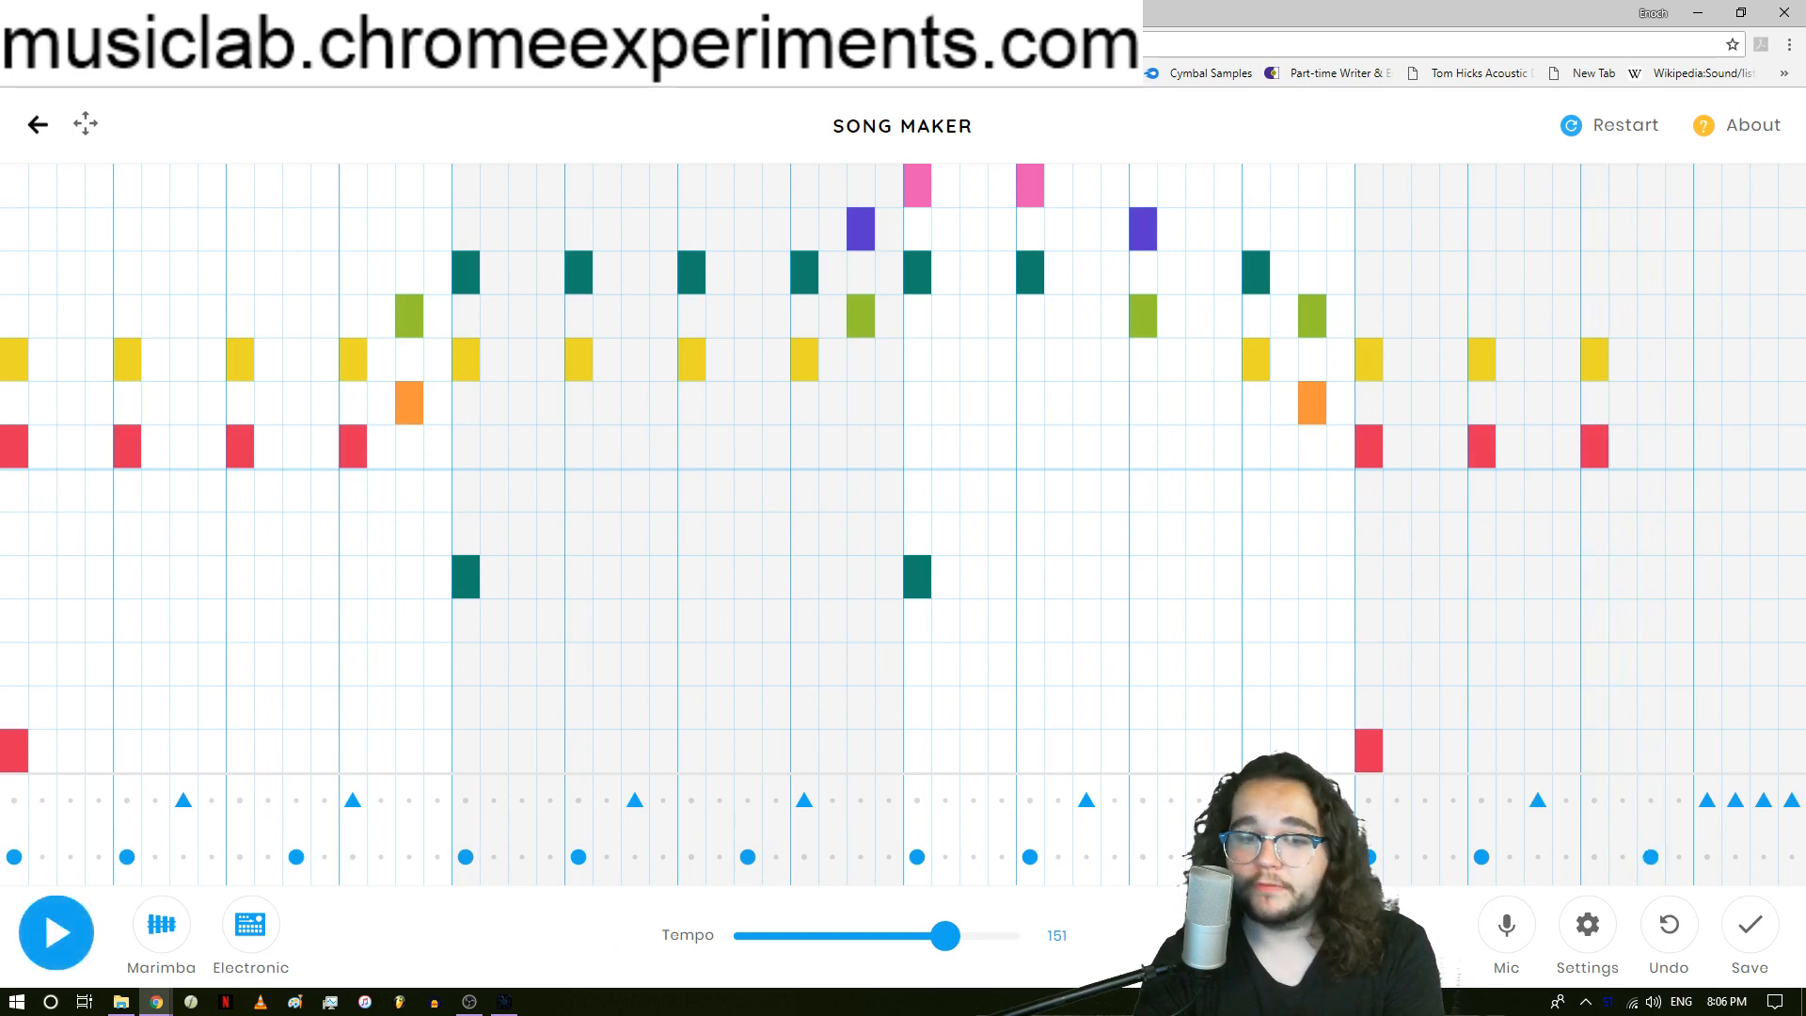
{"action": "left_click", "coordinate": [15, 581]}
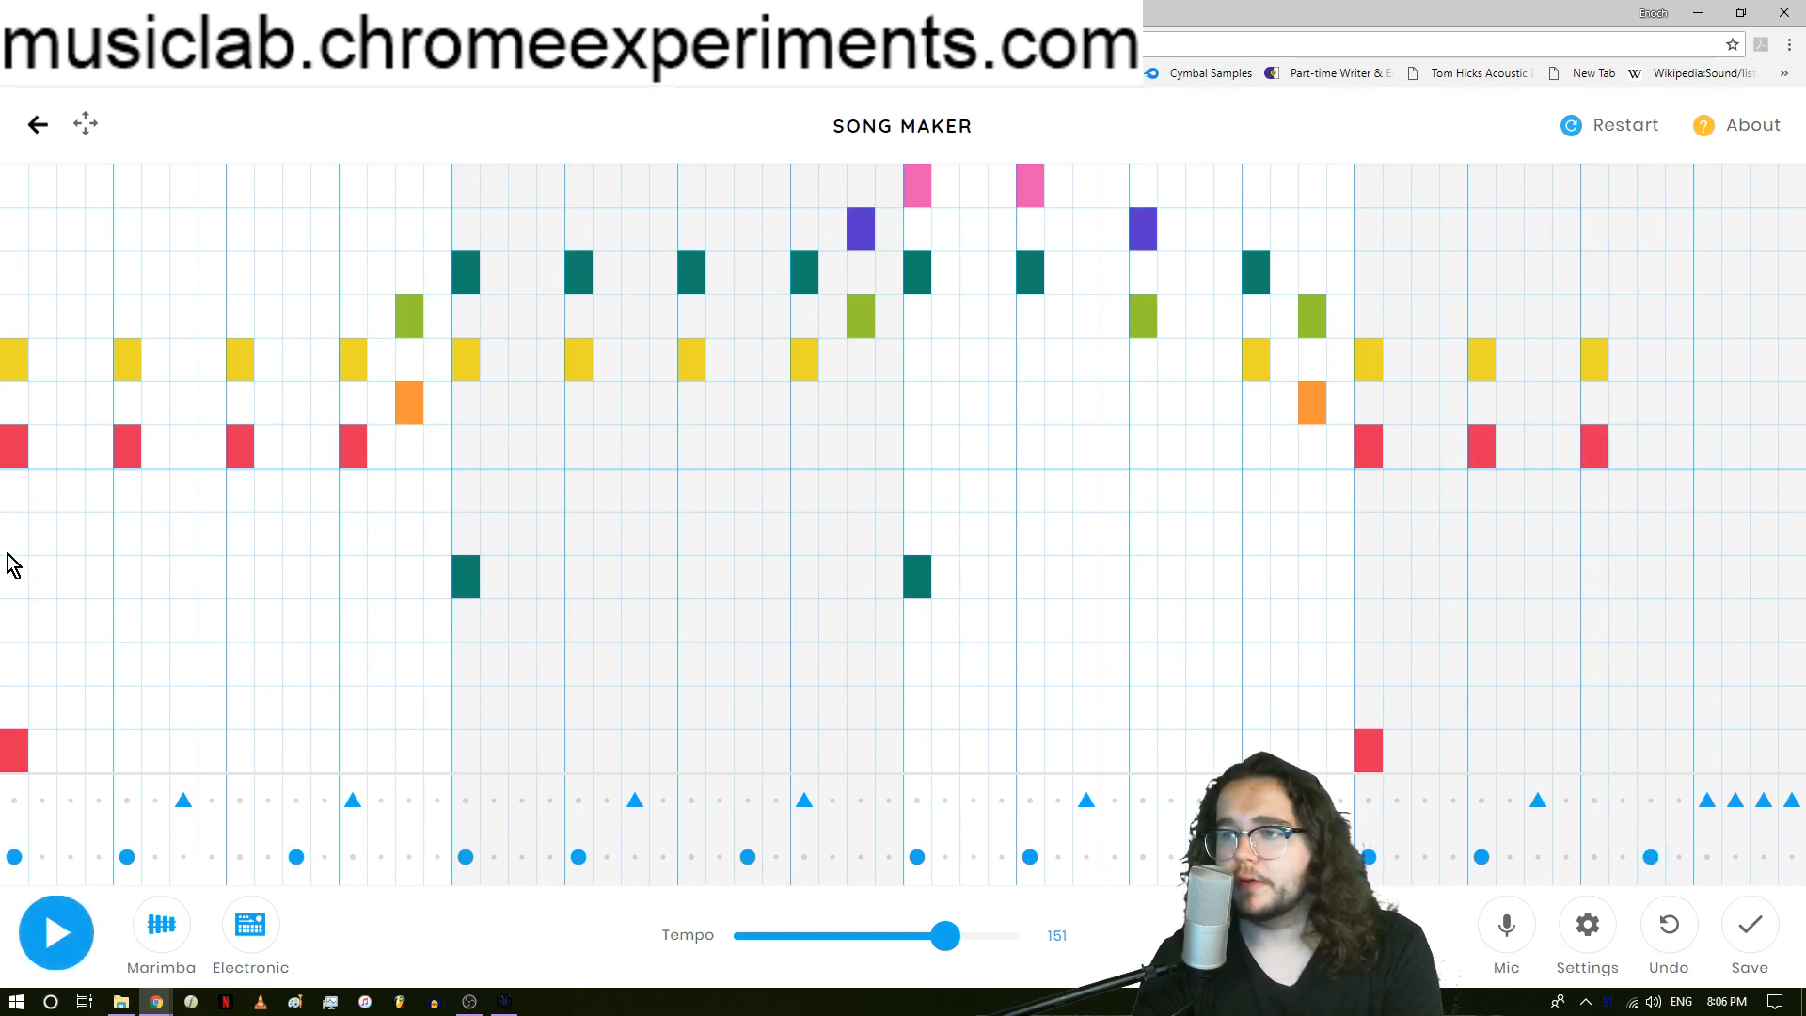
{"action": "left_click", "coordinate": [14, 572]}
{"action": "left_click", "coordinate": [17, 535]}
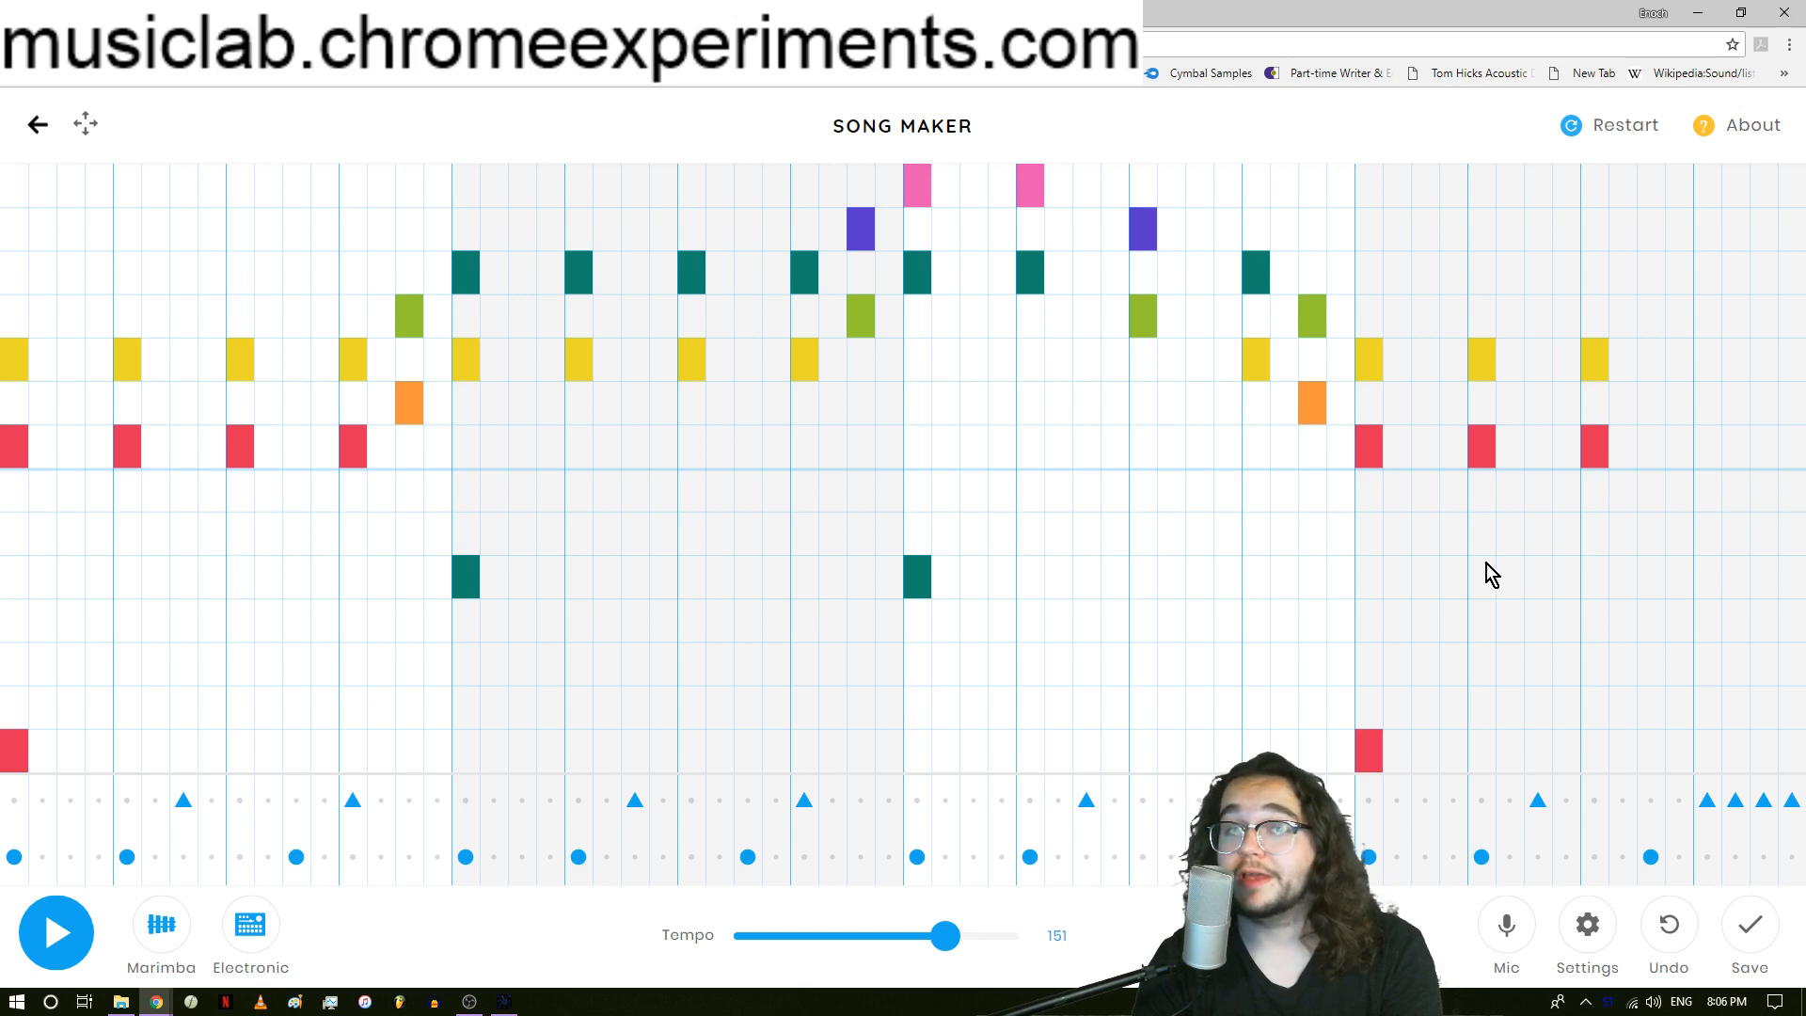
Save the song and copy its share link.
{"action": "left_click", "coordinate": [1748, 932]}
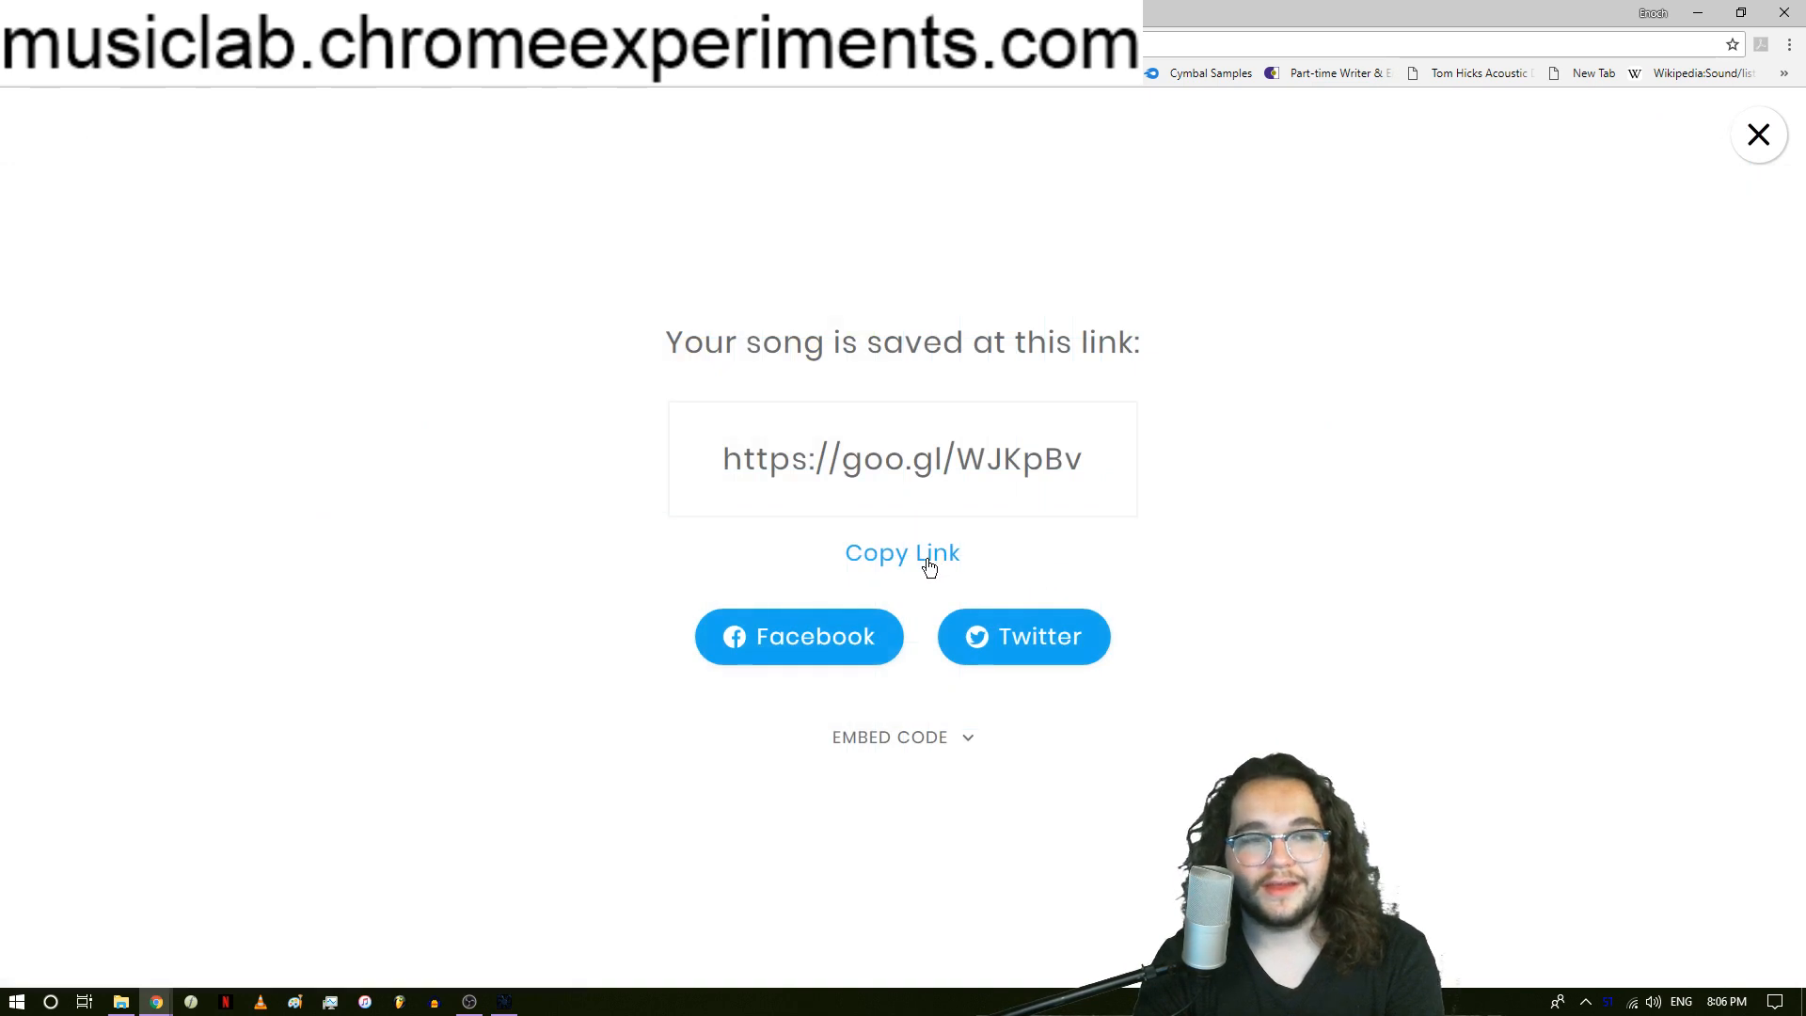
{"action": "left_click", "coordinate": [931, 563]}
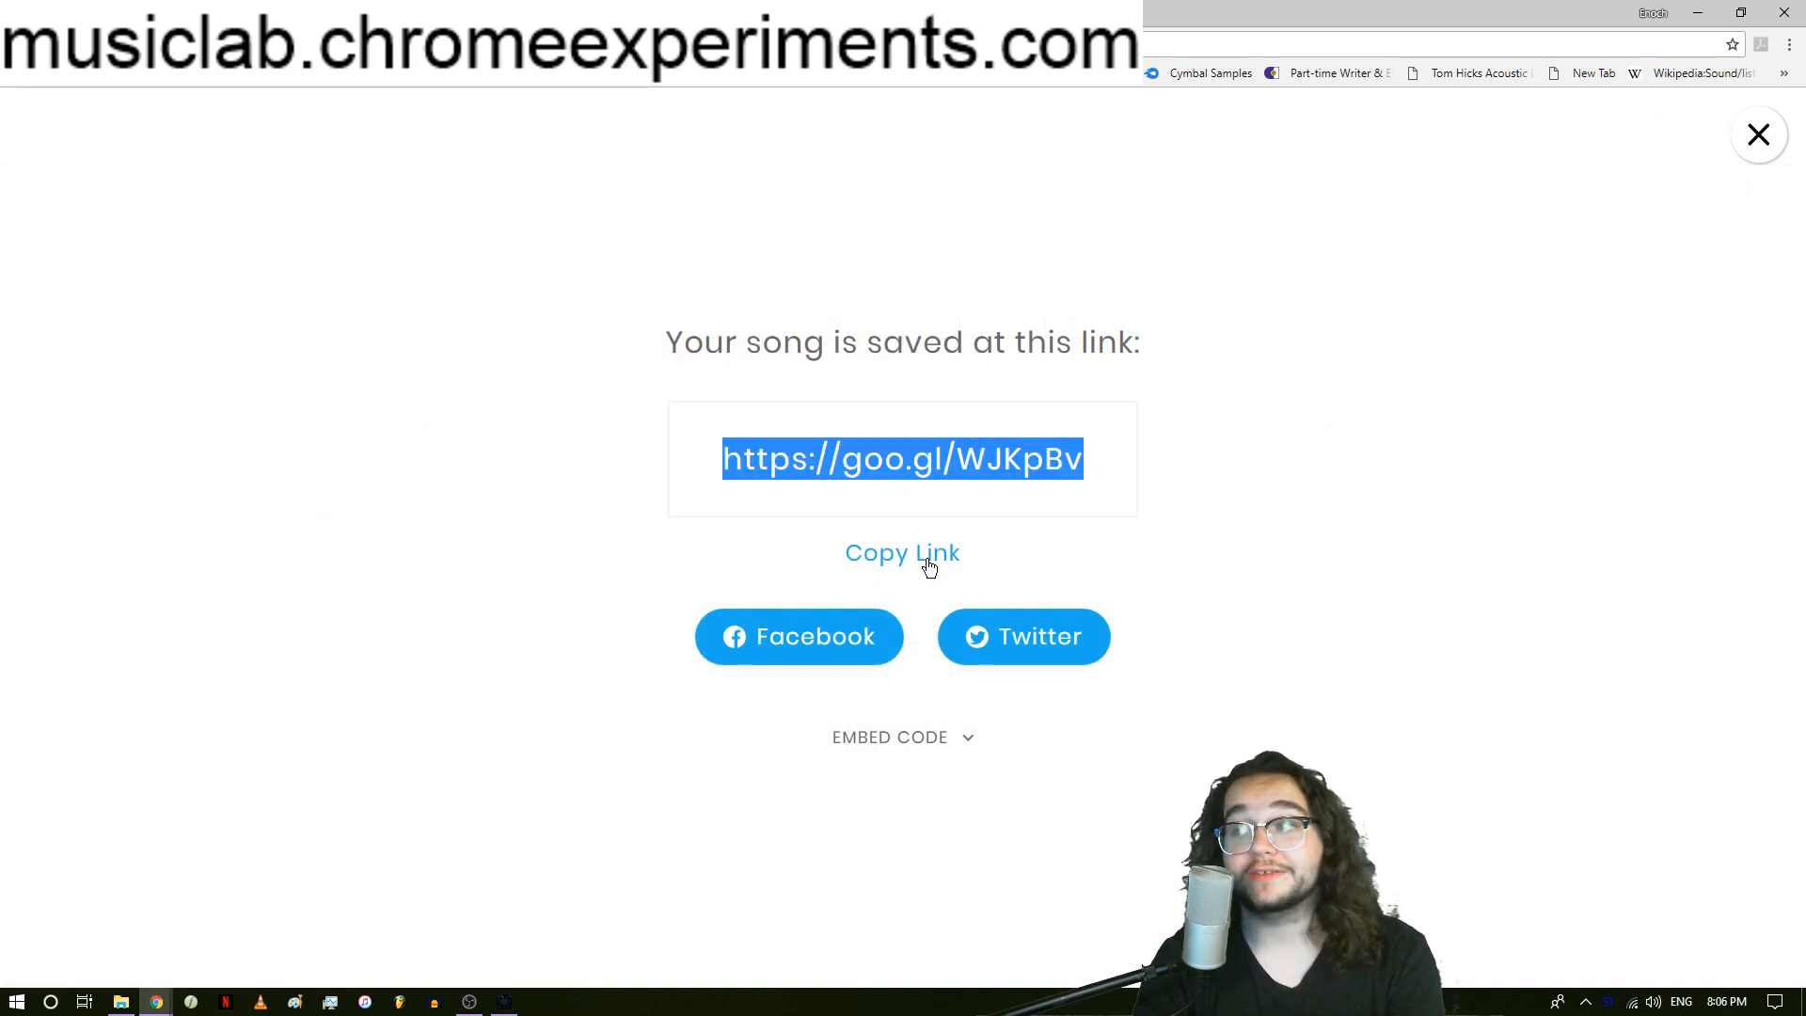